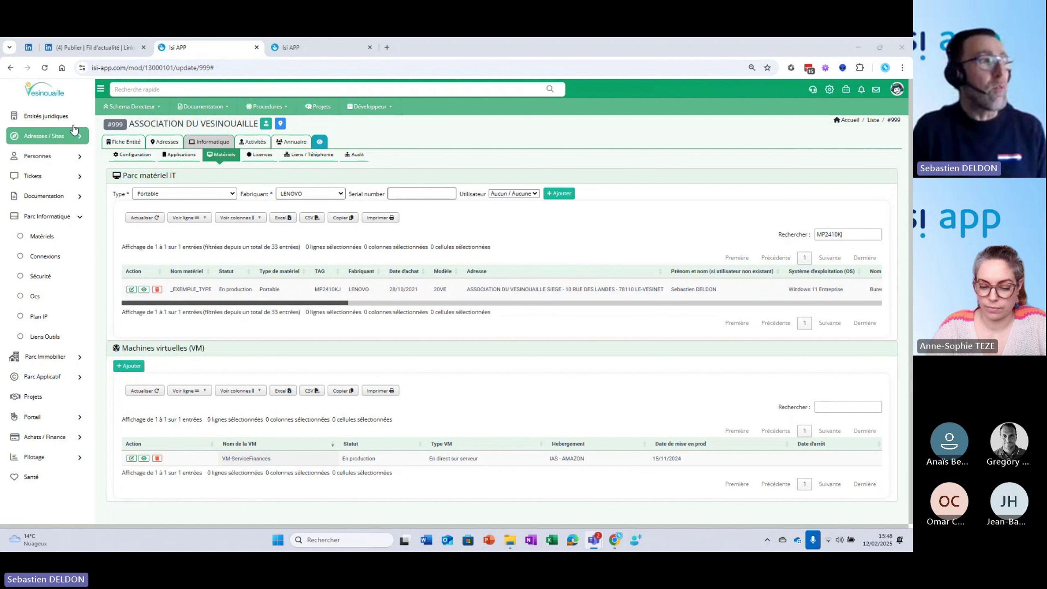
Open the ASSOCIATION DU VESINOUAILLE legal entity for editing and examine its address list
{"action": "left_click", "coordinate": [62, 117]}
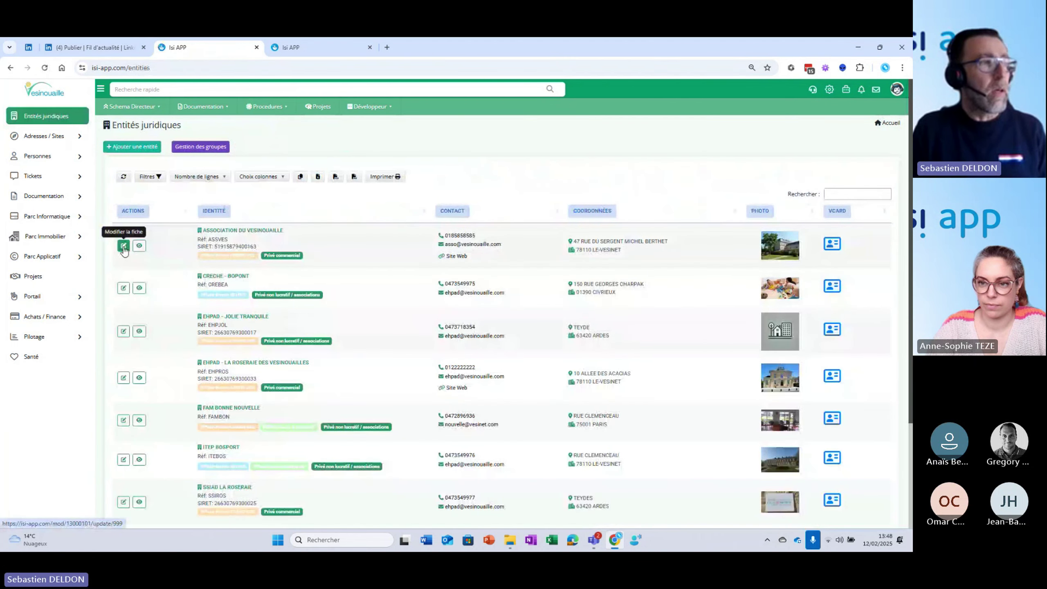
{"action": "left_click", "coordinate": [123, 247]}
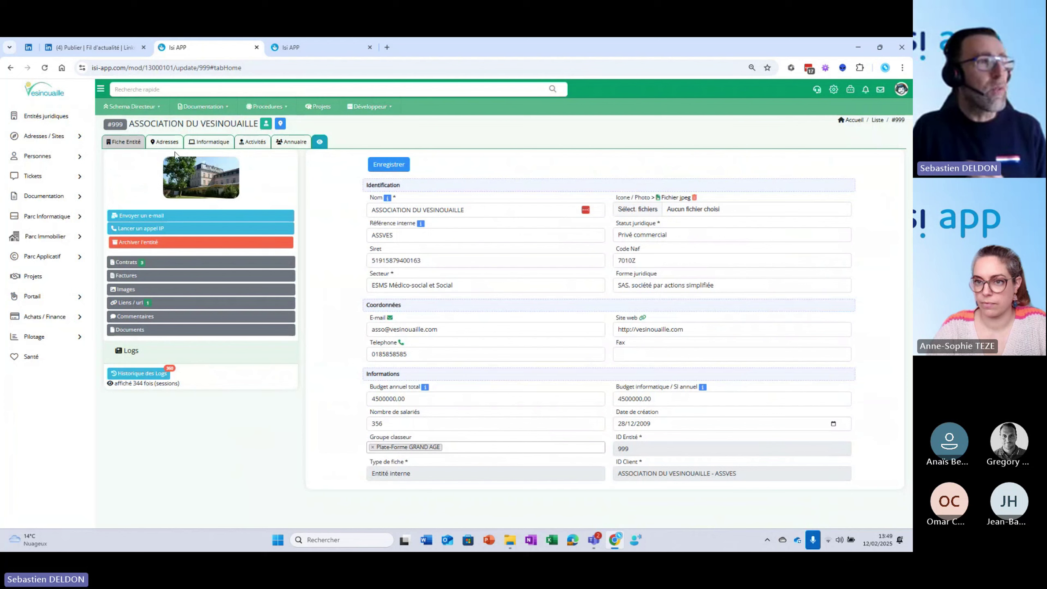
{"action": "left_click", "coordinate": [164, 142]}
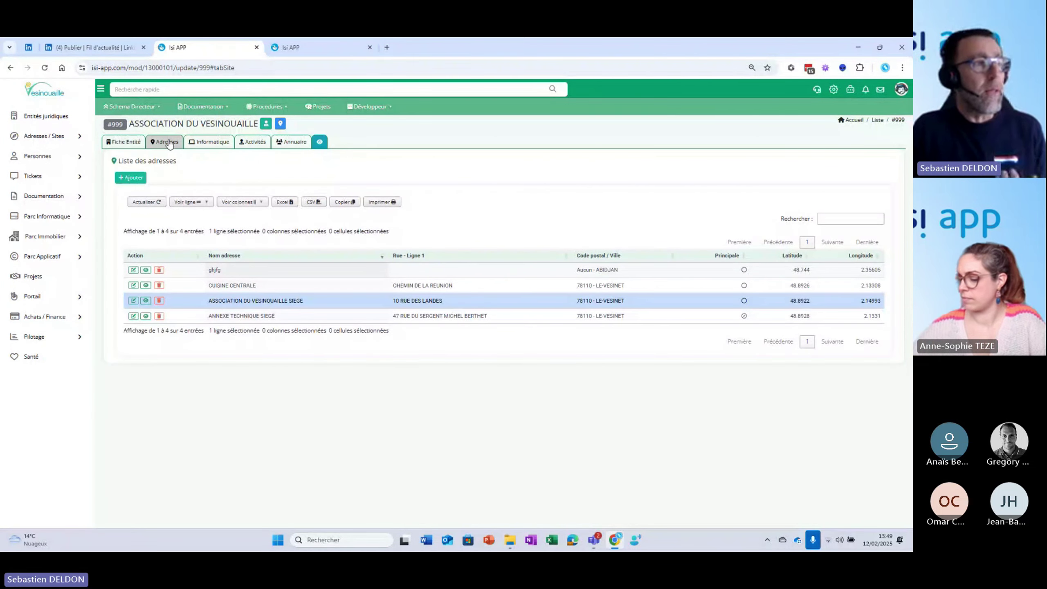
{"action": "left_click_drag", "start_coordinate": [186, 124], "coordinate": [244, 128]}
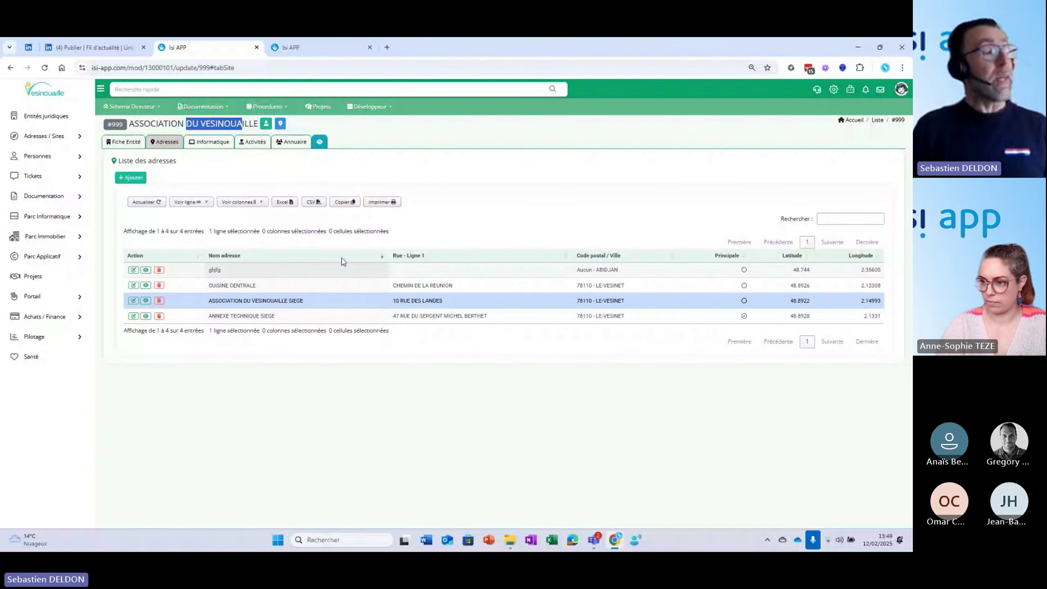
Examine the entity's IT configuration, focusing on the subnet, gateway and LAN type of the NET - Orange entry in the IP addressing plan
{"action": "left_click", "coordinate": [213, 143]}
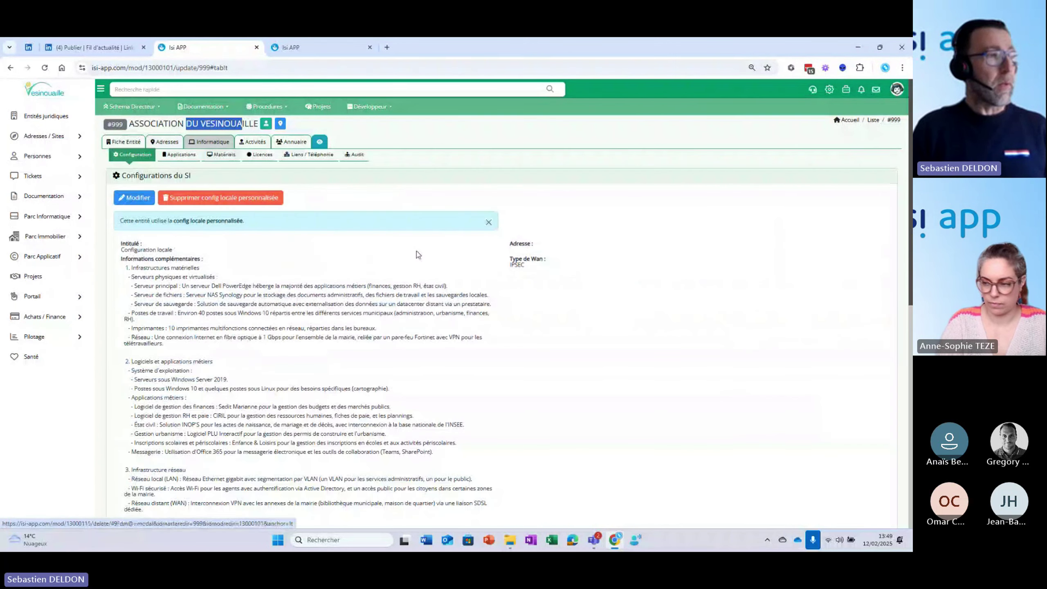
{"action": "scroll", "coordinate": [417, 255], "scroll_direction": "down", "scroll_amount": 15}
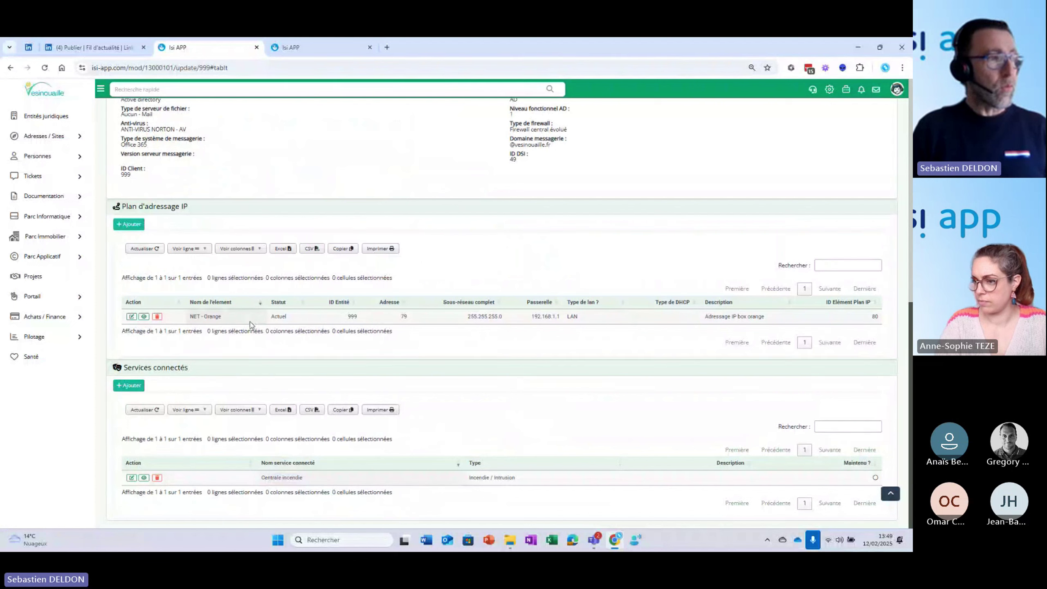
{"action": "left_click_drag", "start_coordinate": [467, 316], "coordinate": [575, 318]}
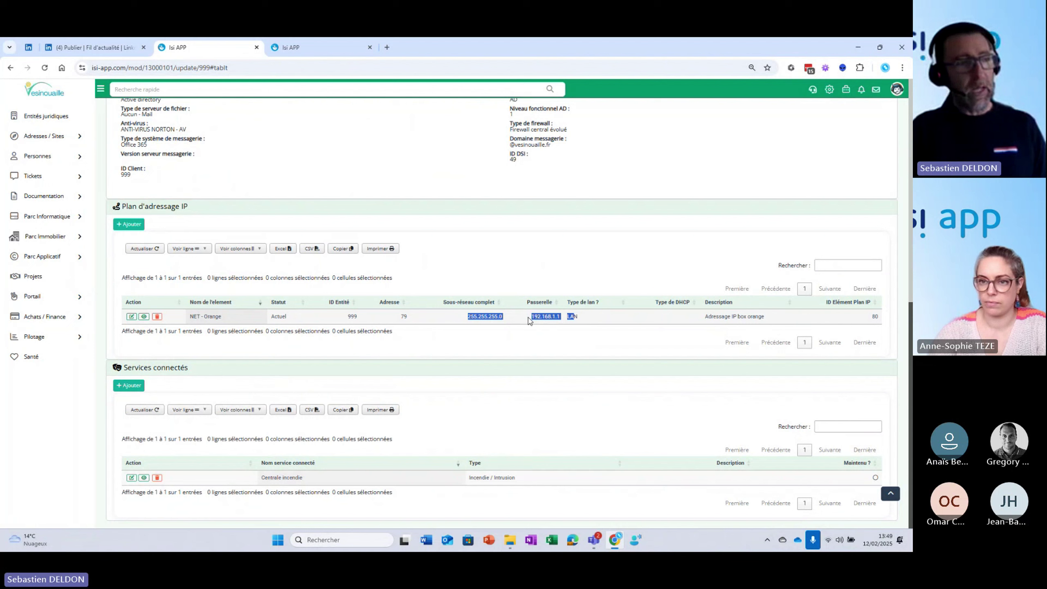
{"action": "left_click_drag", "start_coordinate": [528, 321], "coordinate": [563, 321]}
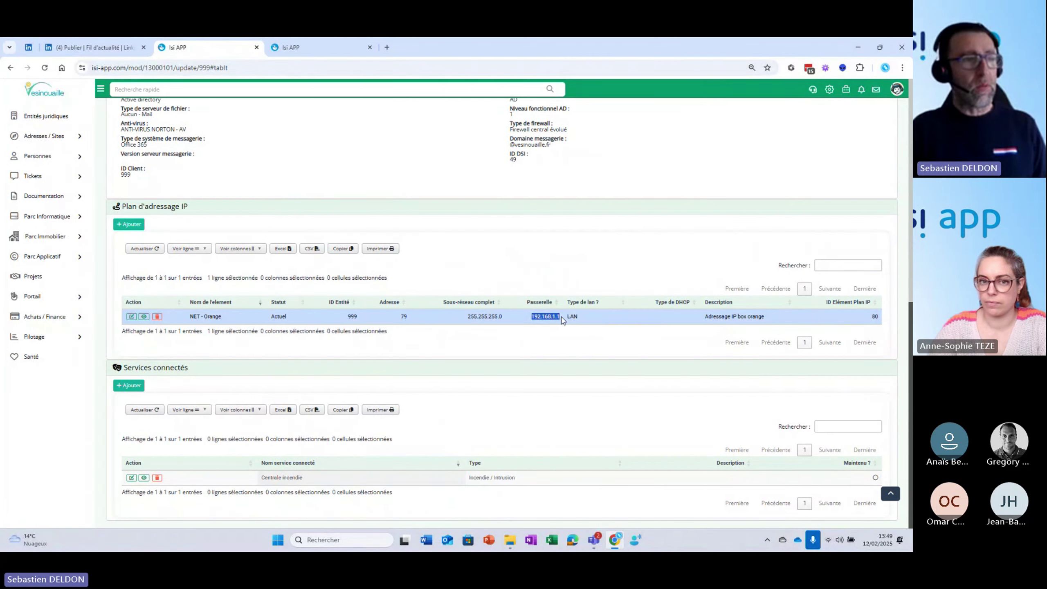
{"action": "left_click", "coordinate": [563, 321]}
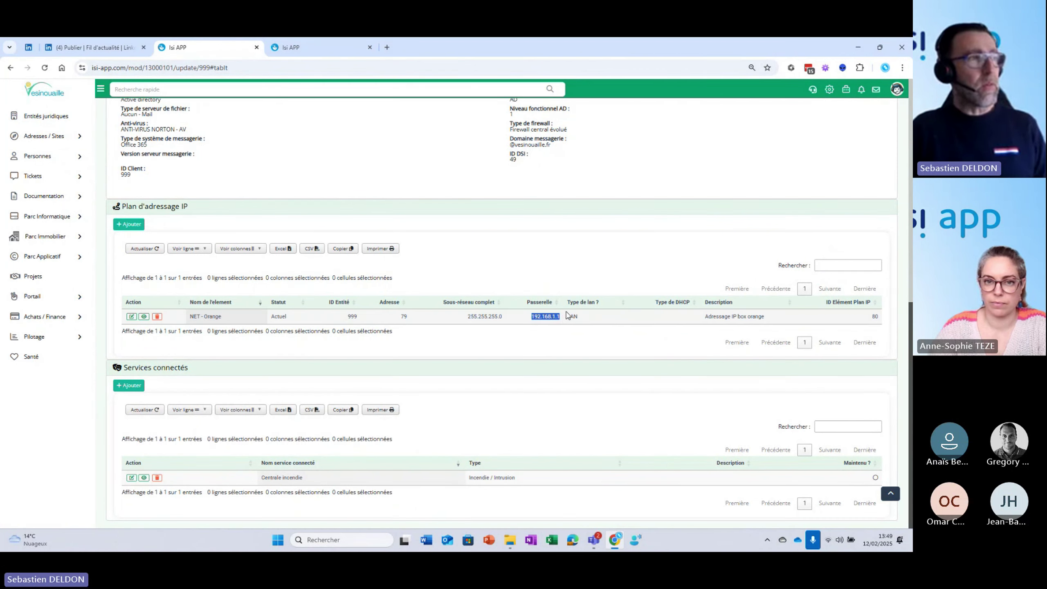
{"action": "scroll", "coordinate": [568, 315], "scroll_direction": "up", "scroll_amount": 3}
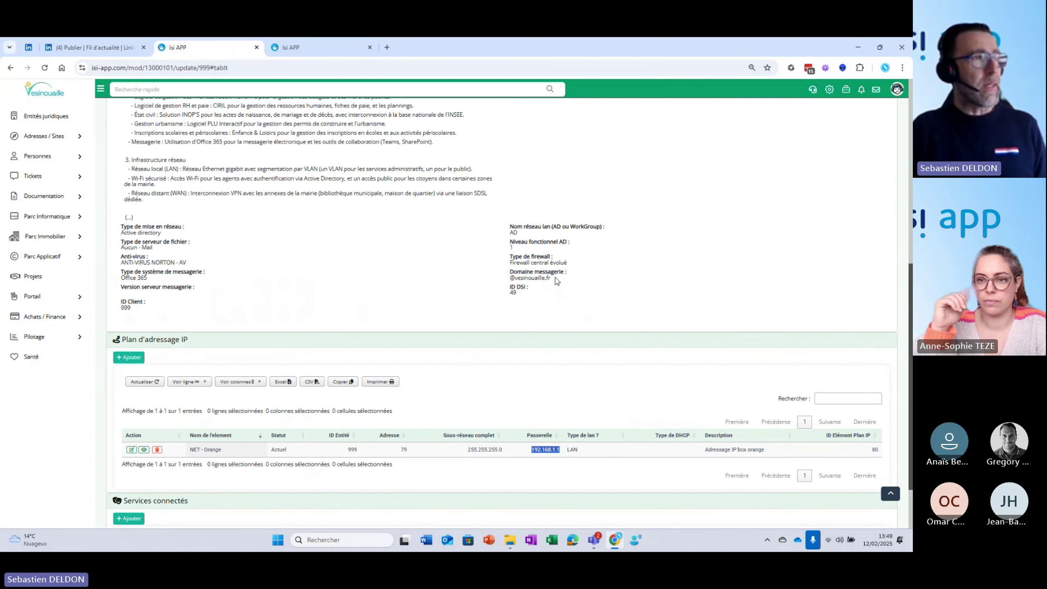
{"action": "scroll", "coordinate": [552, 273], "scroll_direction": "up", "scroll_amount": 5}
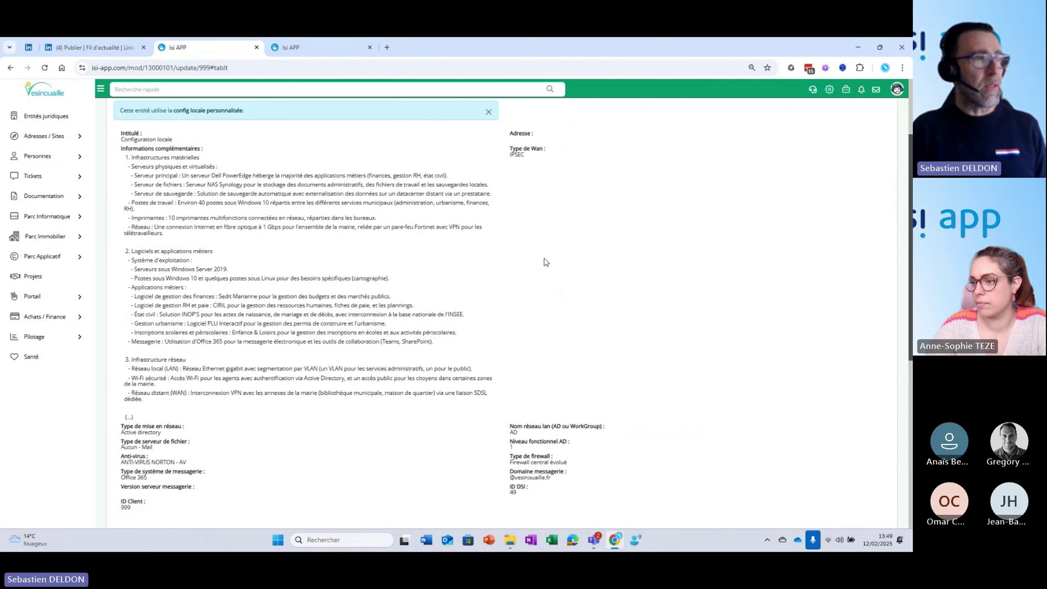
{"action": "scroll", "coordinate": [546, 262], "scroll_direction": "up", "scroll_amount": 3}
Return to the main entity sheet and open the OCS hardware synchronisation page of the IT assets module
{"action": "left_click", "coordinate": [137, 141]}
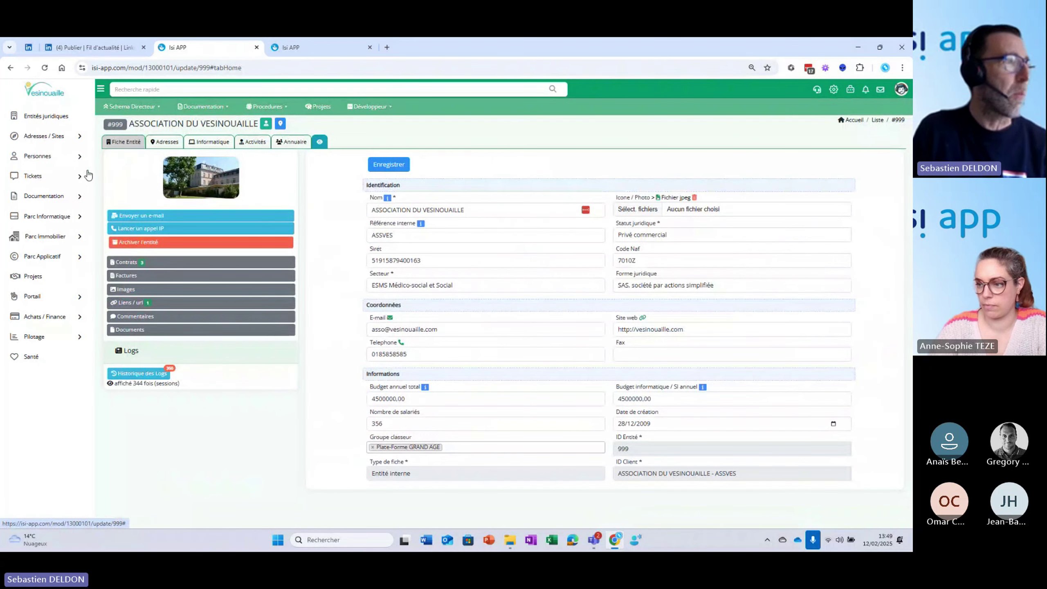
{"action": "left_click", "coordinate": [68, 224]}
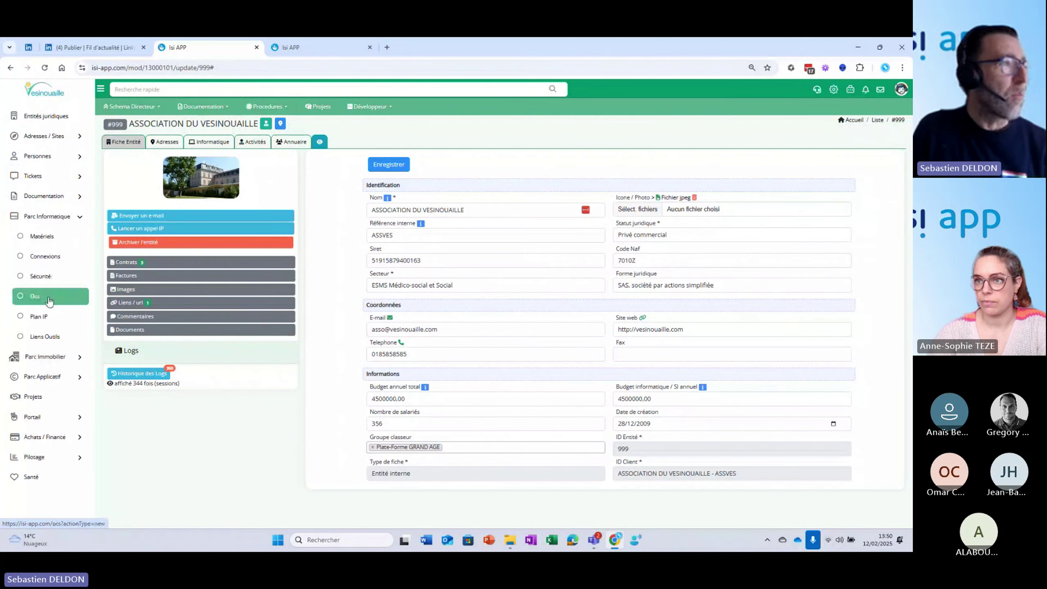
{"action": "left_click", "coordinate": [49, 300]}
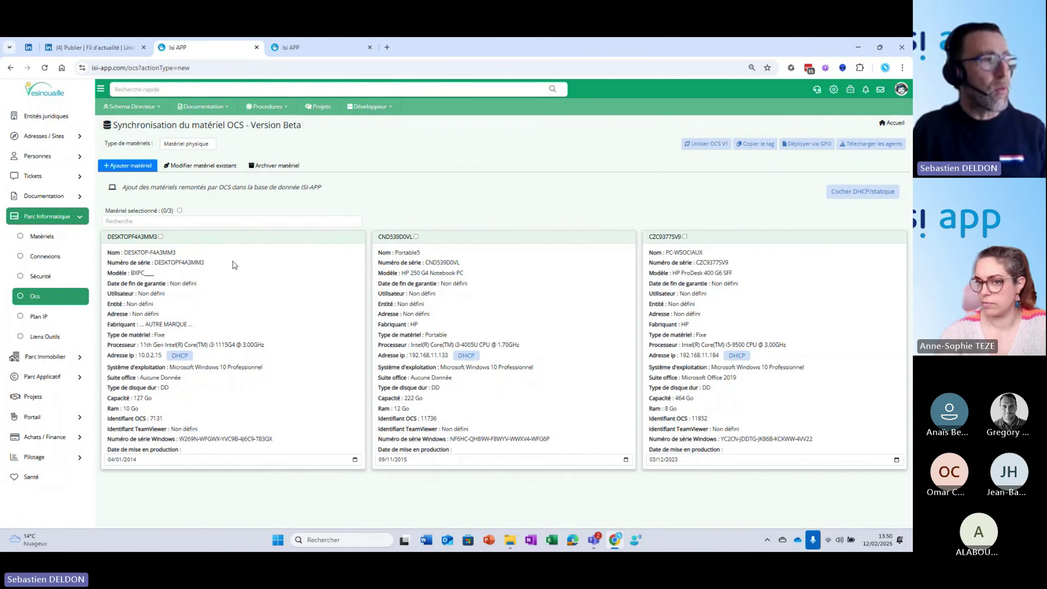
Select the DESKTOPF4A3MM3 device reported by OCS and examine its entity and address details
{"action": "left_click", "coordinate": [161, 237]}
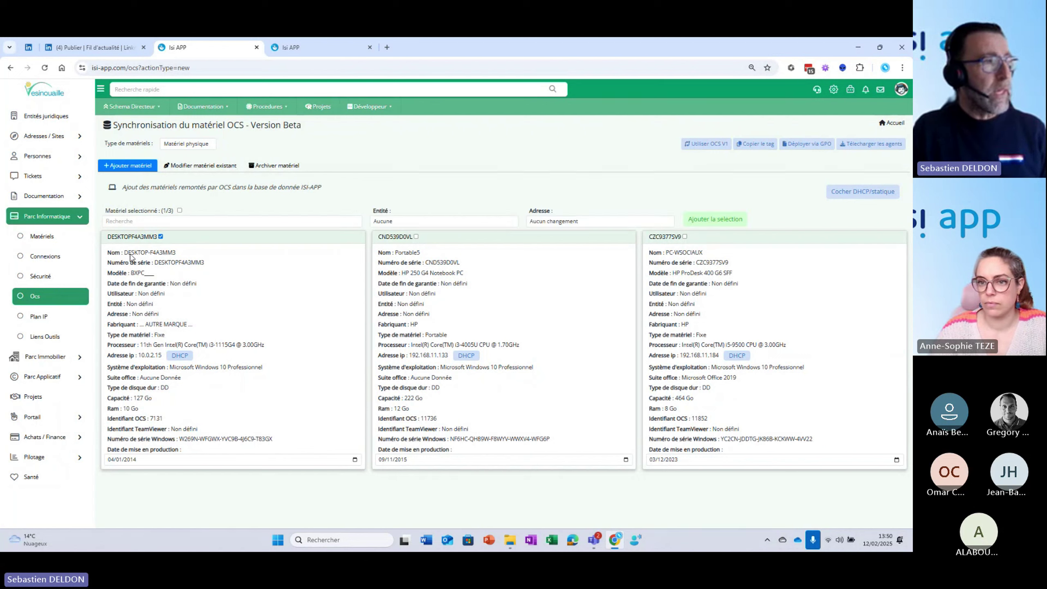
{"action": "left_click_drag", "start_coordinate": [107, 303], "coordinate": [167, 320]}
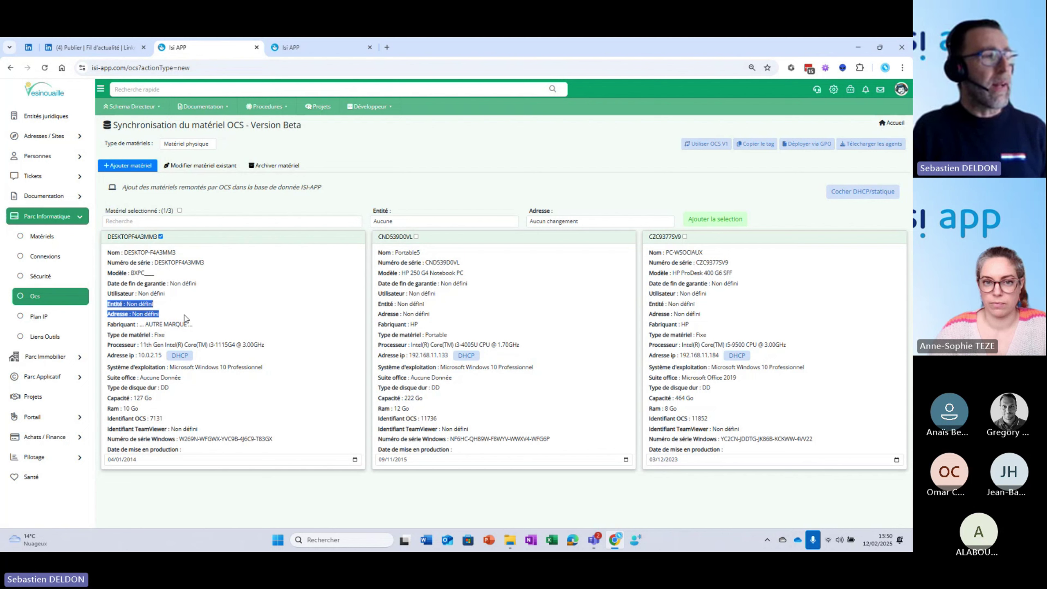
{"action": "left_click", "coordinate": [187, 317]}
{"action": "left_click_drag", "start_coordinate": [179, 317], "coordinate": [119, 304]}
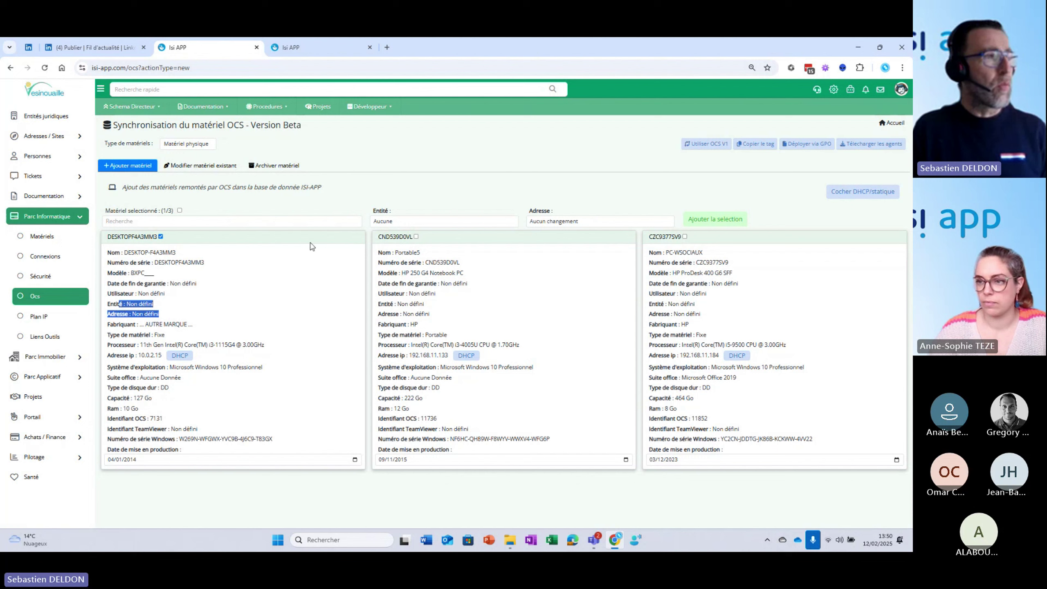
Add CND539D0VL to the selection, choose entity ASSOCIATION DU VESINOUAILLE (ASSVES) and the CUISINE CENTRALE address, and deselect both devices without adding them
{"action": "left_click", "coordinate": [416, 236]}
{"action": "left_click", "coordinate": [460, 220]}
{"action": "left_click", "coordinate": [456, 244]}
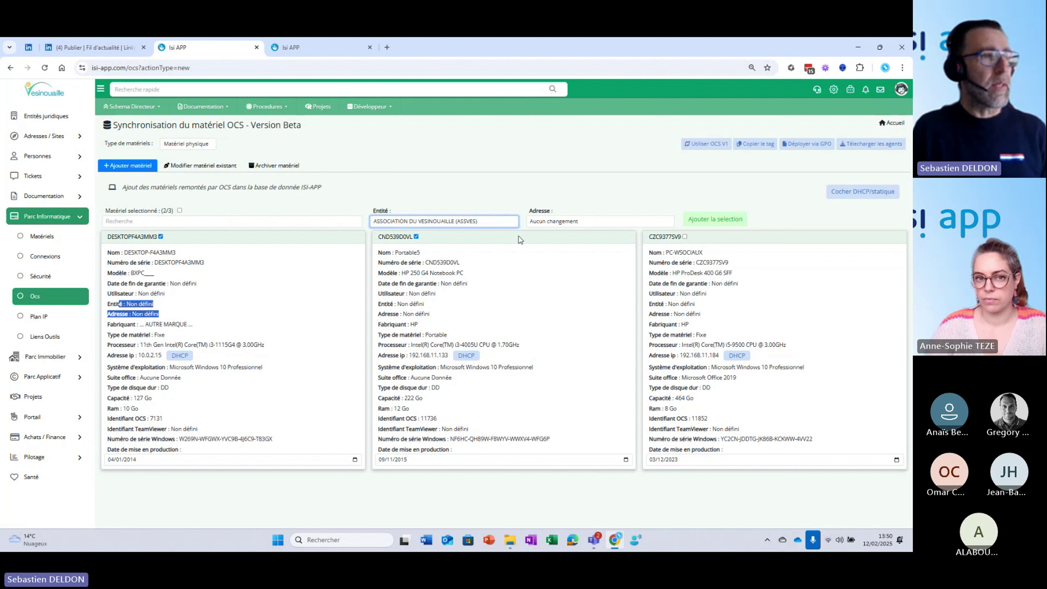
{"action": "left_click", "coordinate": [572, 222]}
{"action": "left_click", "coordinate": [597, 268]}
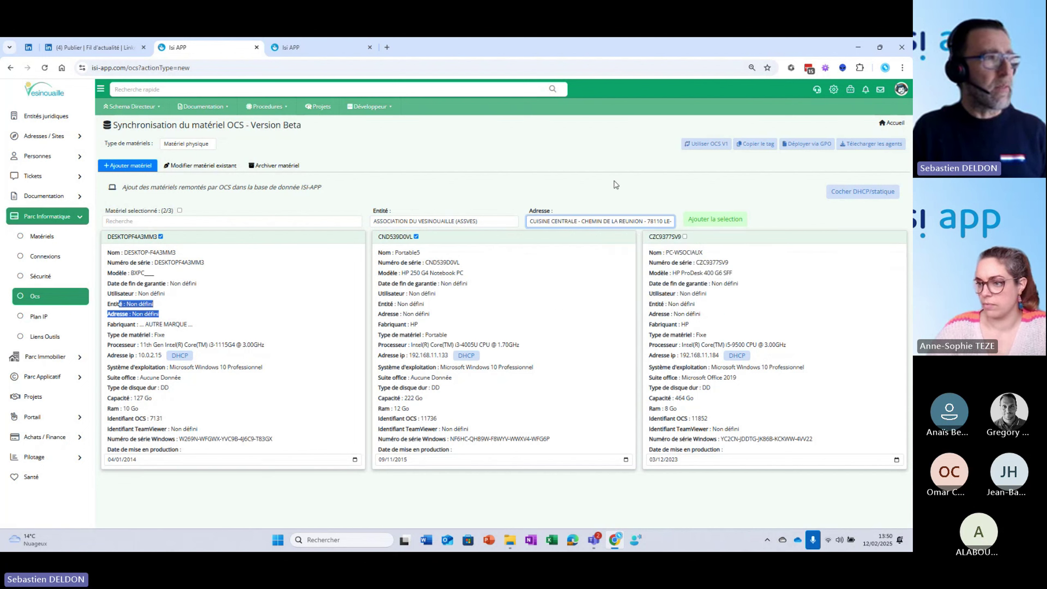
{"action": "left_click", "coordinate": [160, 236]}
{"action": "left_click", "coordinate": [416, 236]}
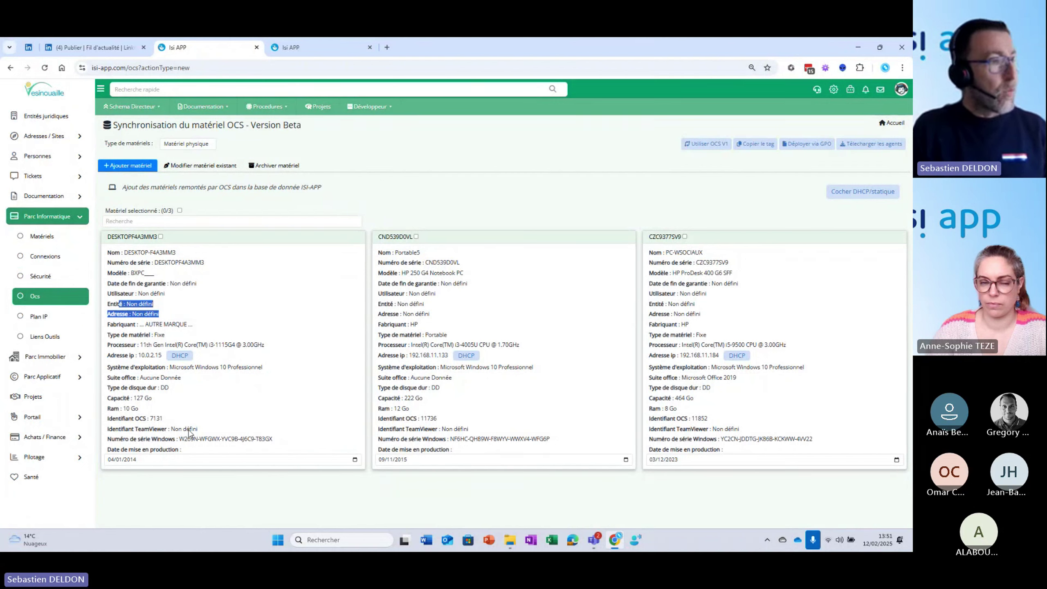
Examine the TeamViewer identifier field of DESKTOPF4A3MM3 and glance at the hardware list open in the other browser tab
{"action": "left_click_drag", "start_coordinate": [204, 433], "coordinate": [107, 433]}
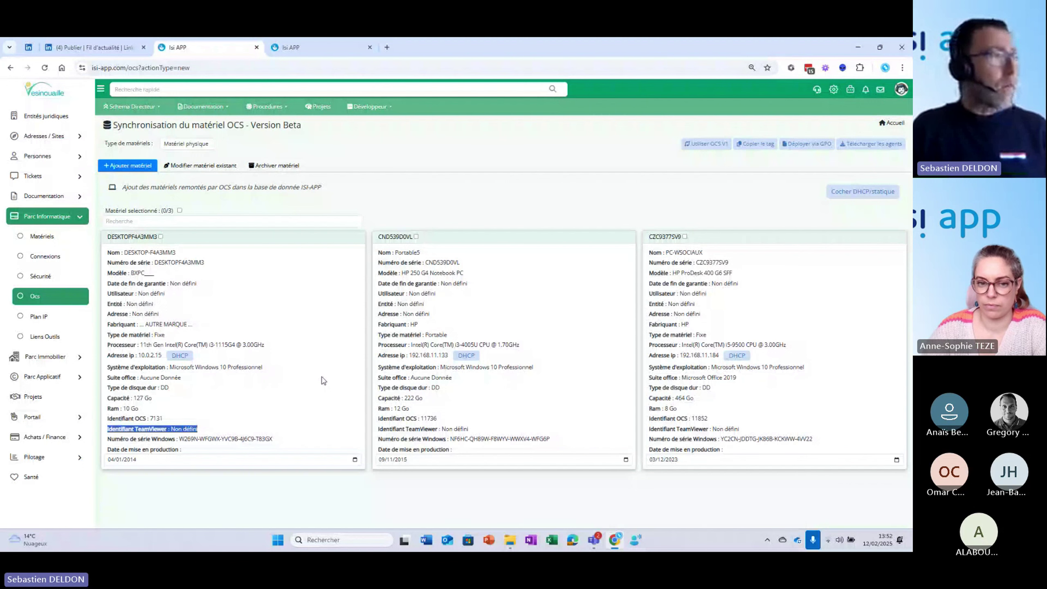
{"action": "key", "text": "ctrl+Tab"}
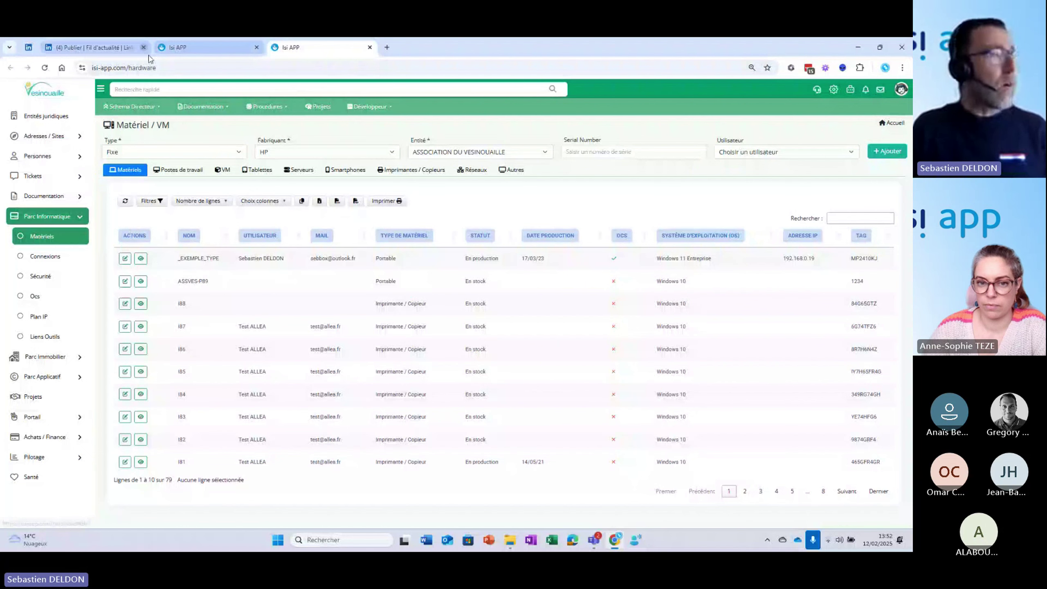
{"action": "left_click", "coordinate": [188, 49]}
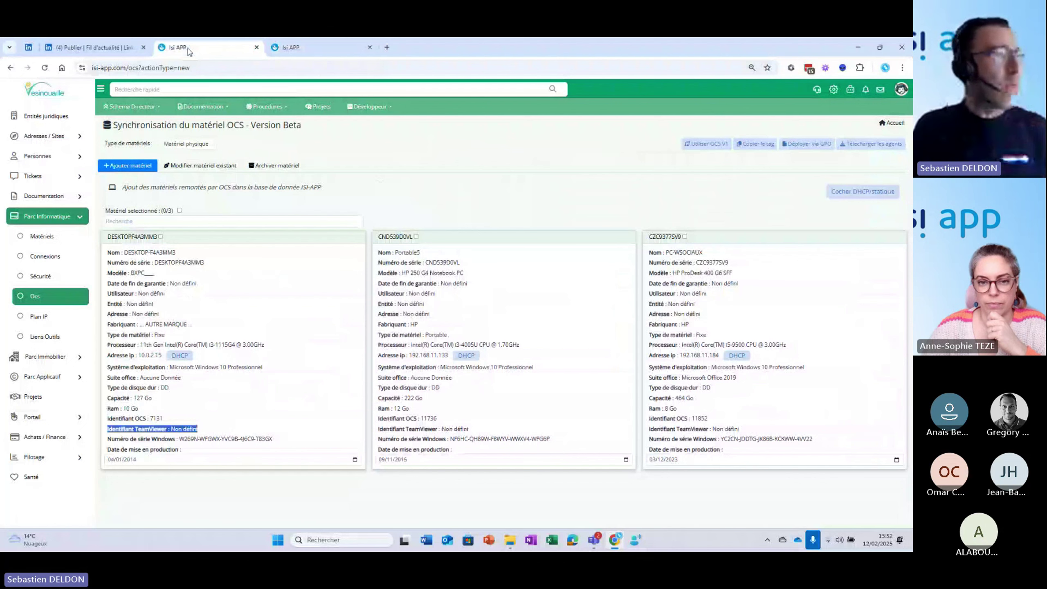
Open the _EXEMPLE_TYPE laptop record of ASSOCIATION DU VESINOUAILLE and send its user the hardware assignment validation email
{"action": "left_click", "coordinate": [51, 119]}
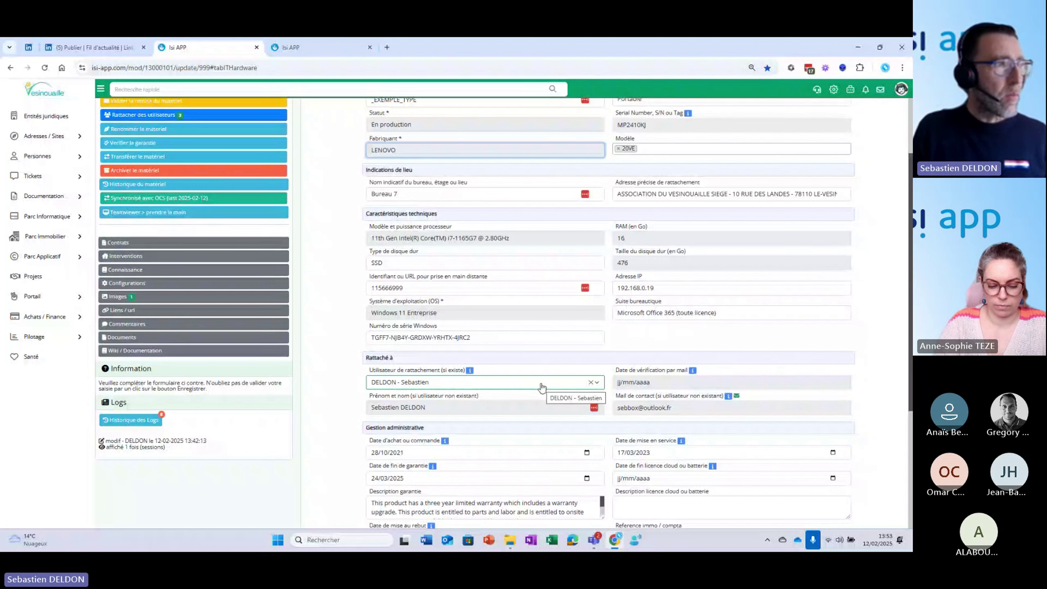
{"action": "scroll", "coordinate": [542, 386], "scroll_direction": "up", "scroll_amount": 3}
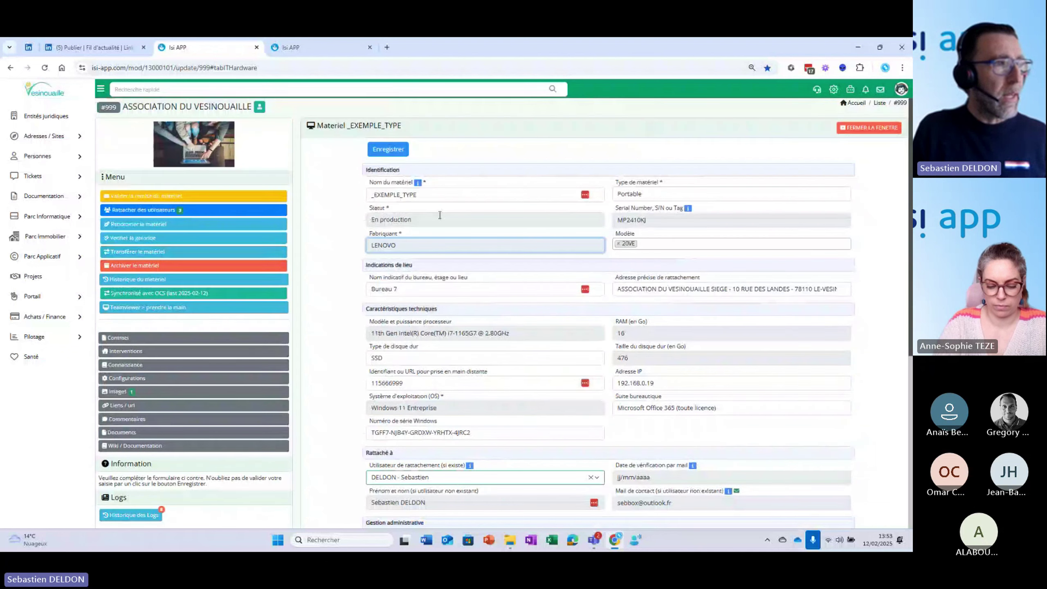
{"action": "left_click", "coordinate": [202, 197]}
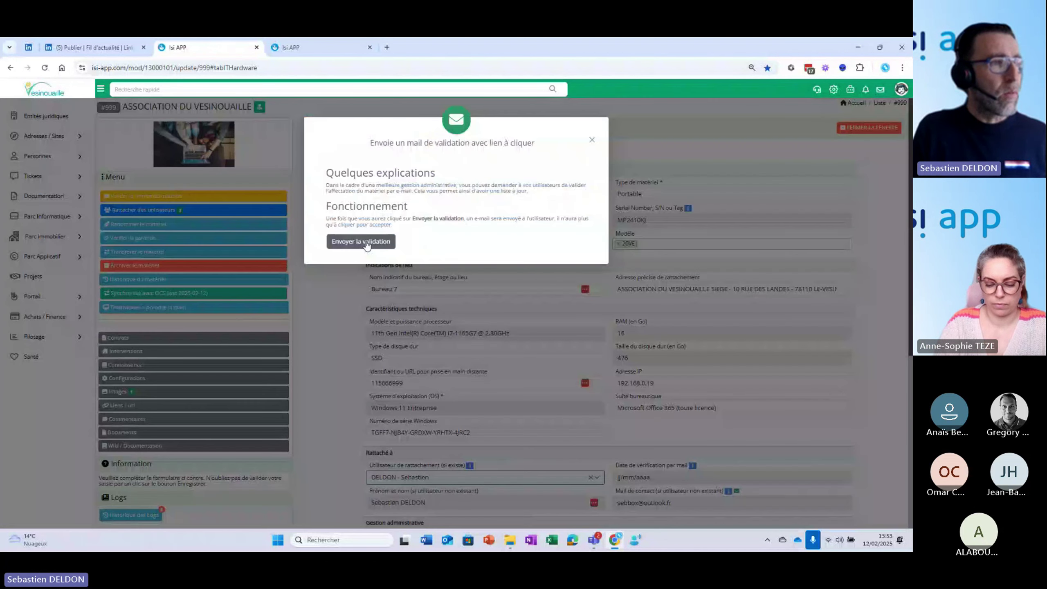
{"action": "left_click", "coordinate": [366, 244]}
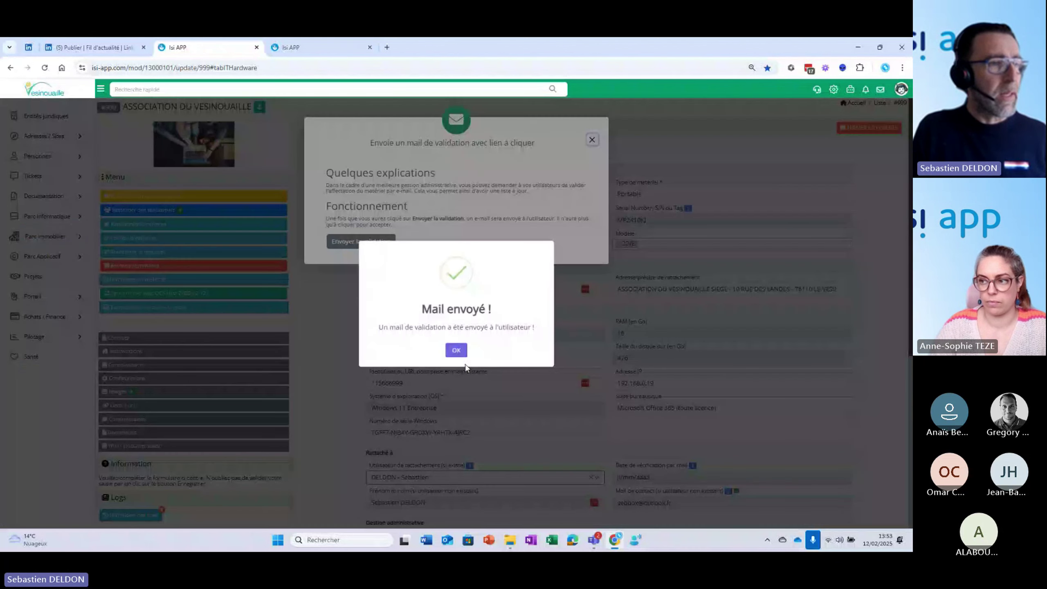
{"action": "left_click", "coordinate": [457, 350]}
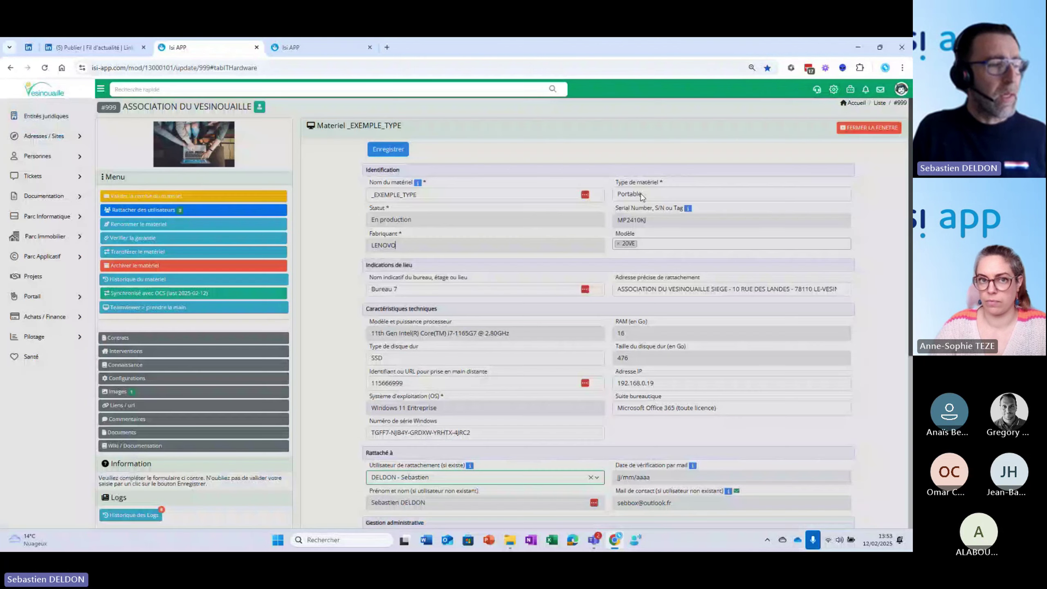
Examine the laptop record's user attachment, verification date, warranty description and reconditioning type options
{"action": "scroll", "coordinate": [655, 260], "scroll_direction": "down", "scroll_amount": 4}
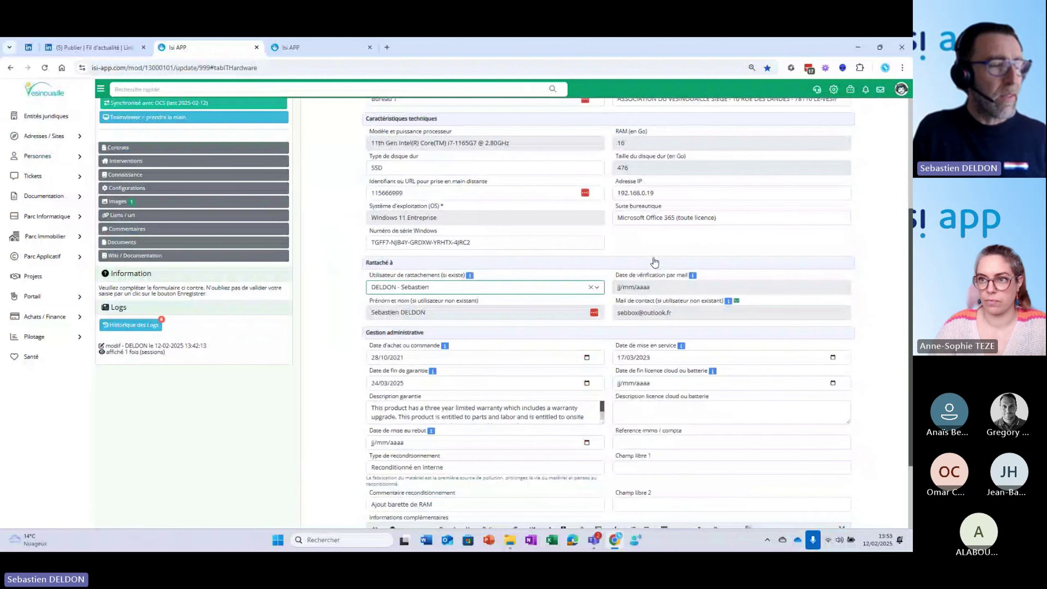
{"action": "scroll", "coordinate": [651, 263], "scroll_direction": "down", "scroll_amount": 2}
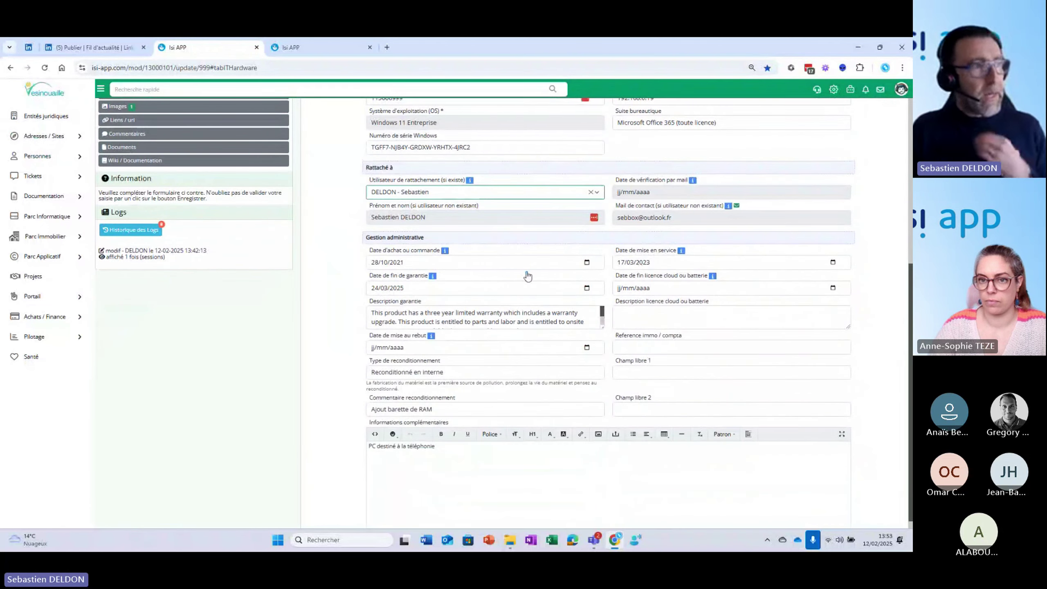
{"action": "scroll", "coordinate": [535, 274], "scroll_direction": "up", "scroll_amount": 1}
{"action": "scroll", "coordinate": [478, 219], "scroll_direction": "up", "scroll_amount": 4}
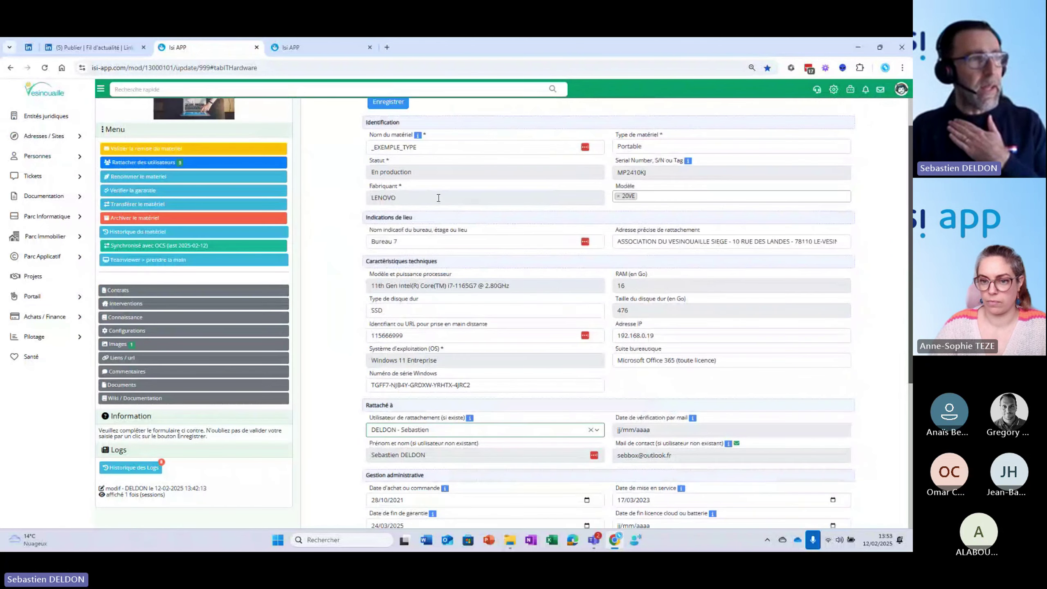
{"action": "left_click", "coordinate": [459, 202]}
{"action": "scroll", "coordinate": [454, 248], "scroll_direction": "down", "scroll_amount": 4}
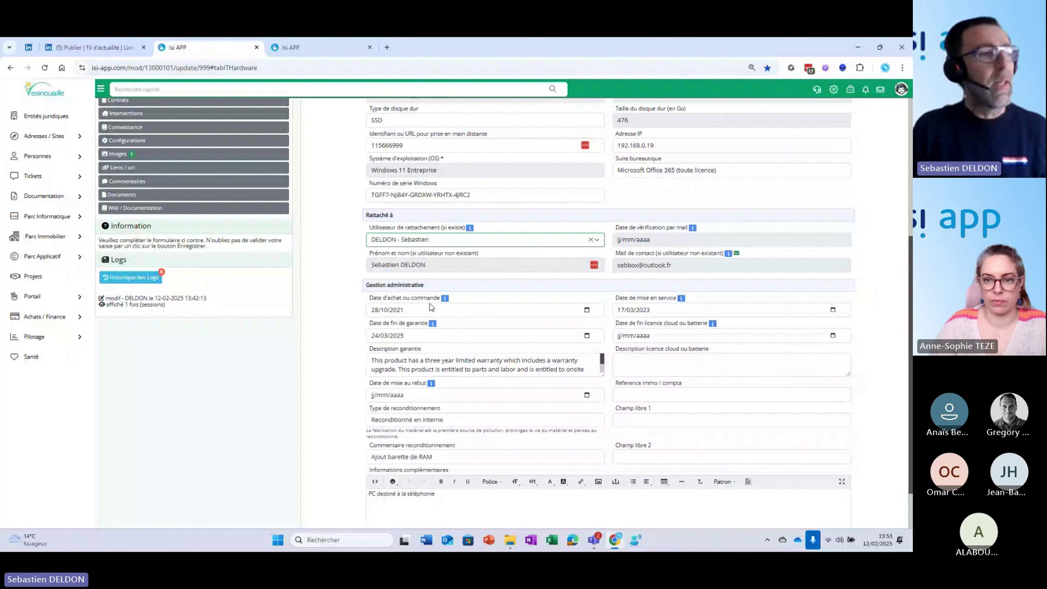
{"action": "left_click", "coordinate": [478, 364]}
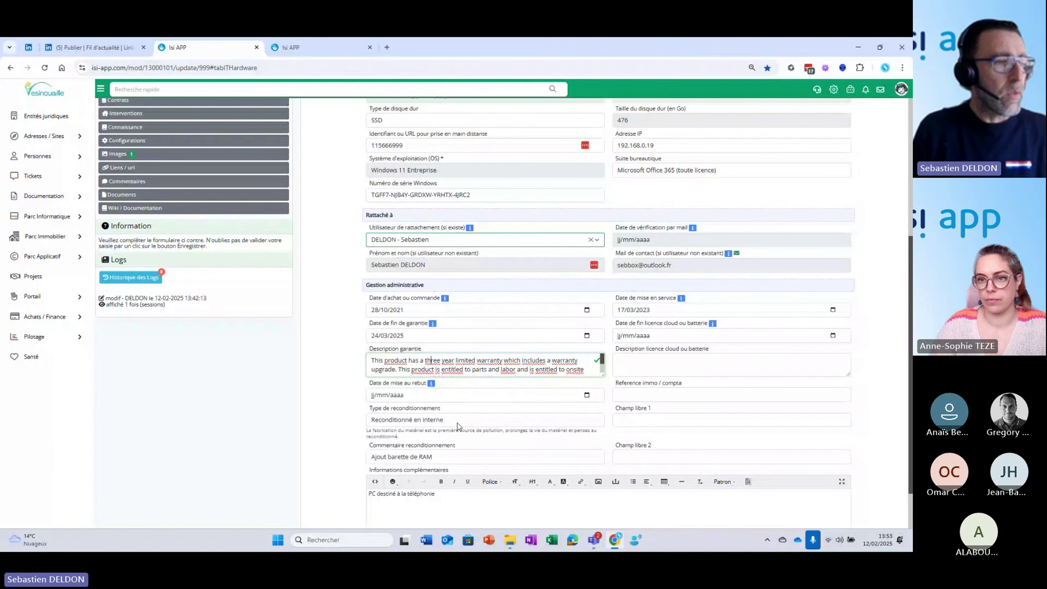
{"action": "left_click", "coordinate": [481, 426]}
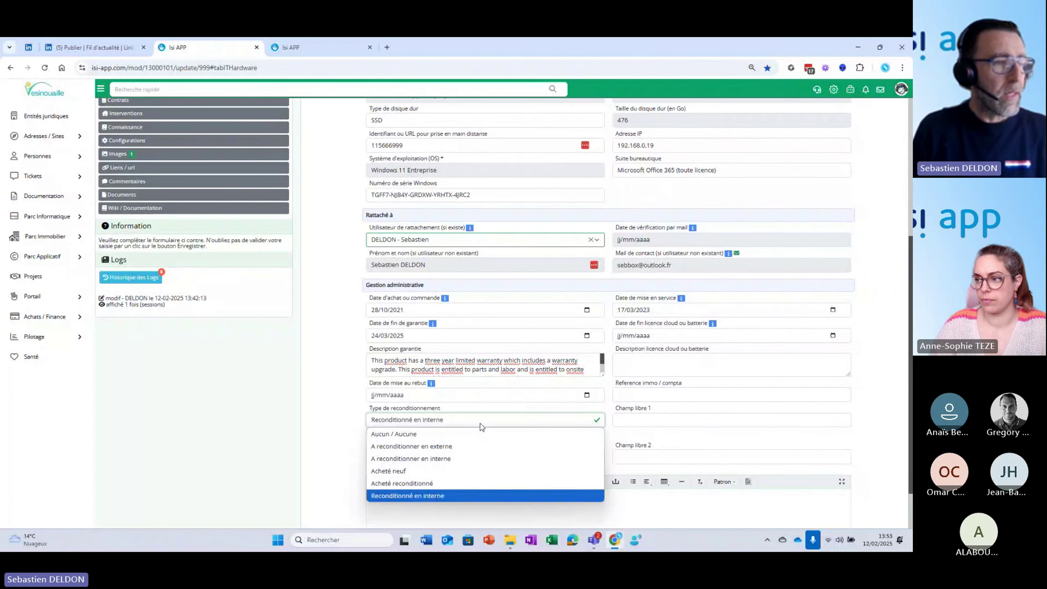
{"action": "left_click", "coordinate": [482, 420]}
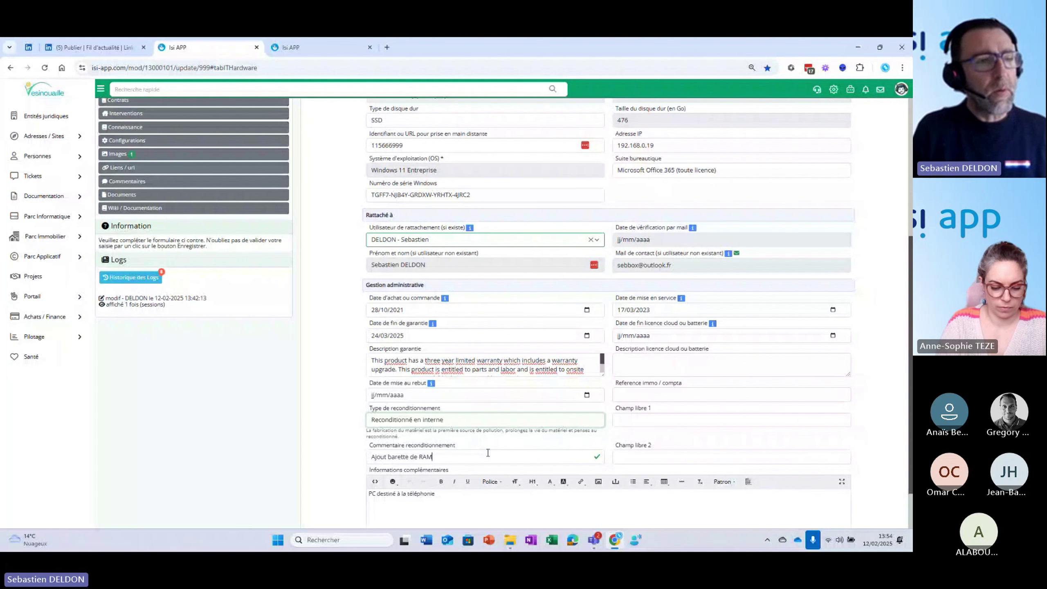
Review the users attached to the _EXEMPLE_TYPE laptop record and close the attachment dialog
{"action": "scroll", "coordinate": [488, 452], "scroll_direction": "down", "scroll_amount": 2}
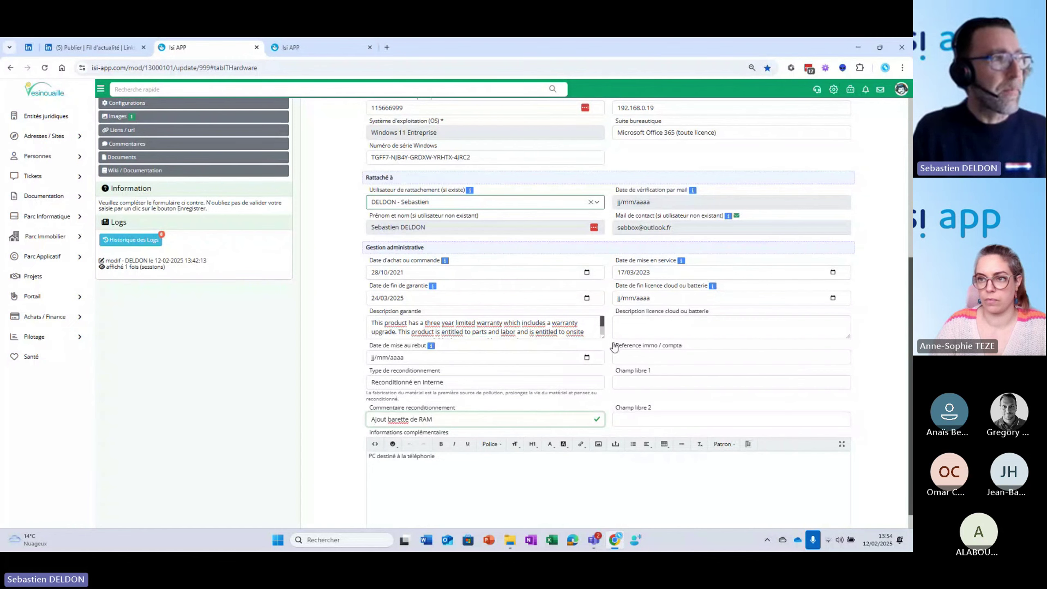
{"action": "scroll", "coordinate": [828, 374], "scroll_direction": "up", "scroll_amount": 6}
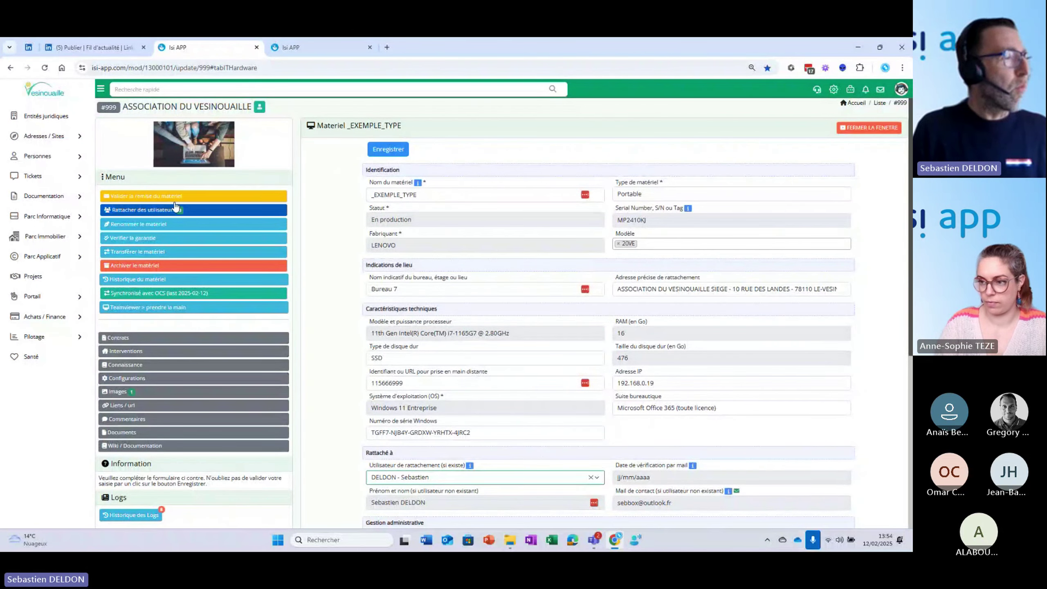
{"action": "left_click", "coordinate": [161, 211]}
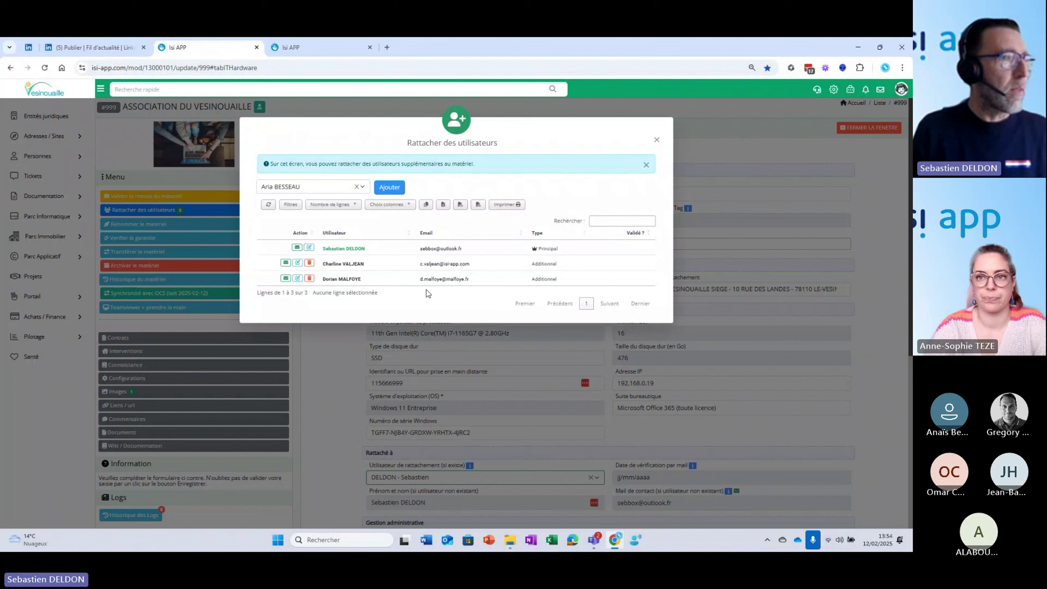
{"action": "left_click", "coordinate": [657, 140]}
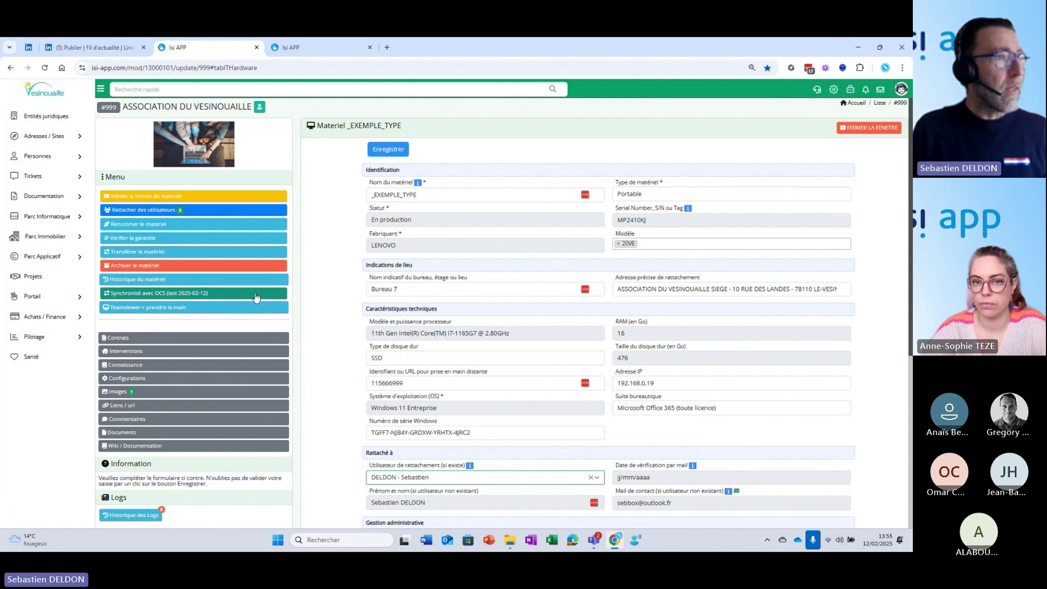
Examine the laptop's synchronised OCS information, from BIOS, processor and memory to monitors, networks, ports and printers
{"action": "left_click", "coordinate": [215, 296]}
{"action": "scroll", "coordinate": [420, 262], "scroll_direction": "down", "scroll_amount": 7}
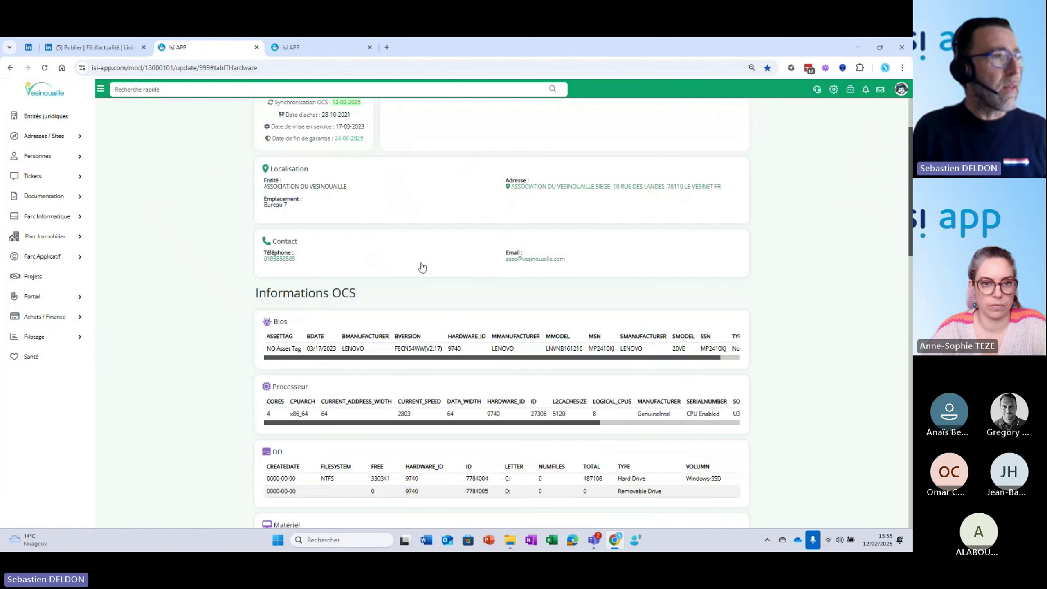
{"action": "scroll", "coordinate": [423, 264], "scroll_direction": "down", "scroll_amount": 5}
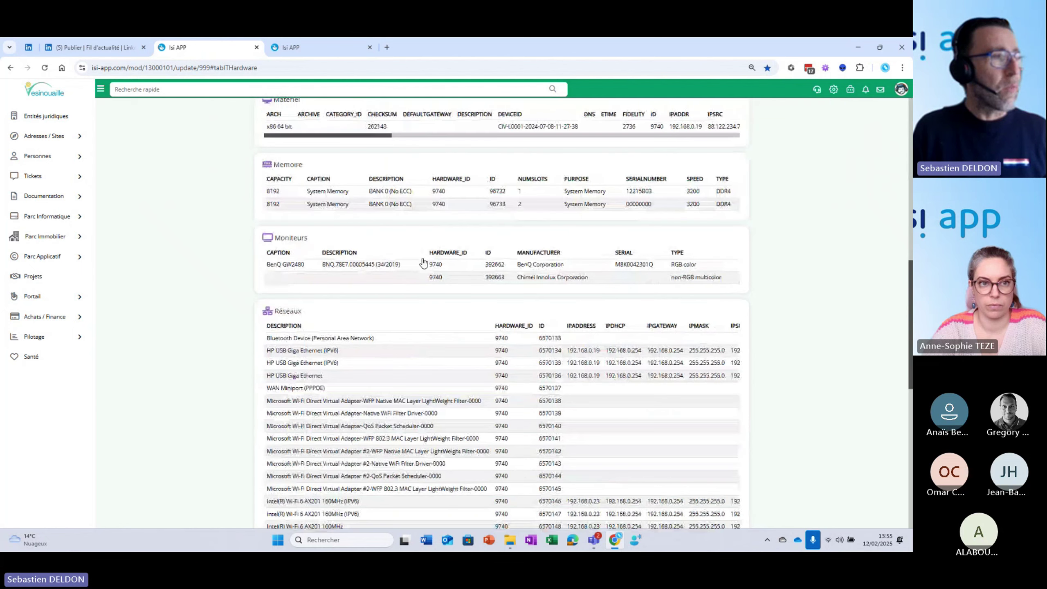
{"action": "scroll", "coordinate": [424, 262], "scroll_direction": "down", "scroll_amount": 10}
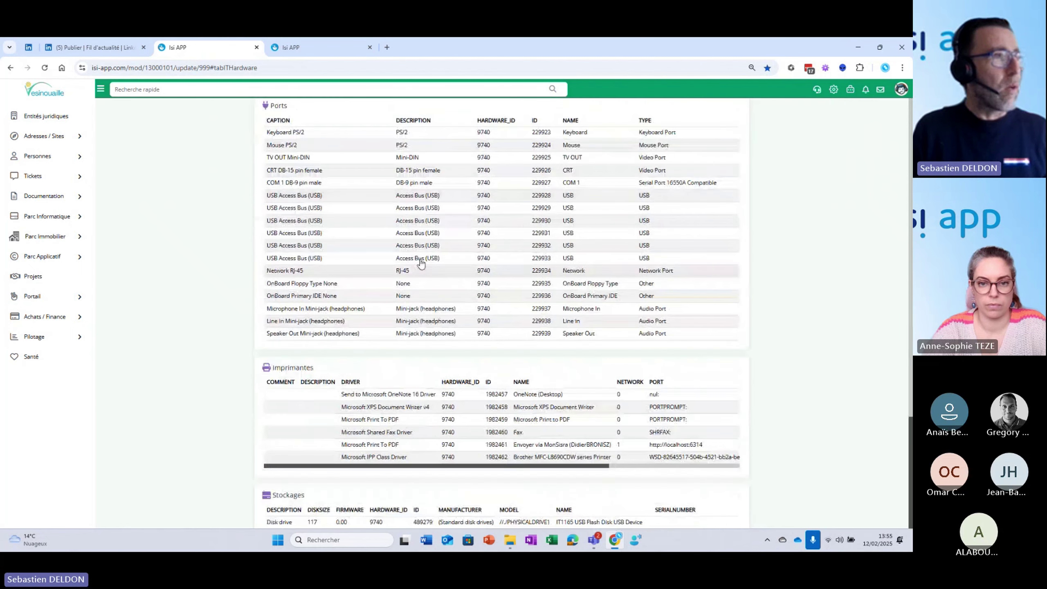
{"action": "scroll", "coordinate": [421, 263], "scroll_direction": "up", "scroll_amount": 10}
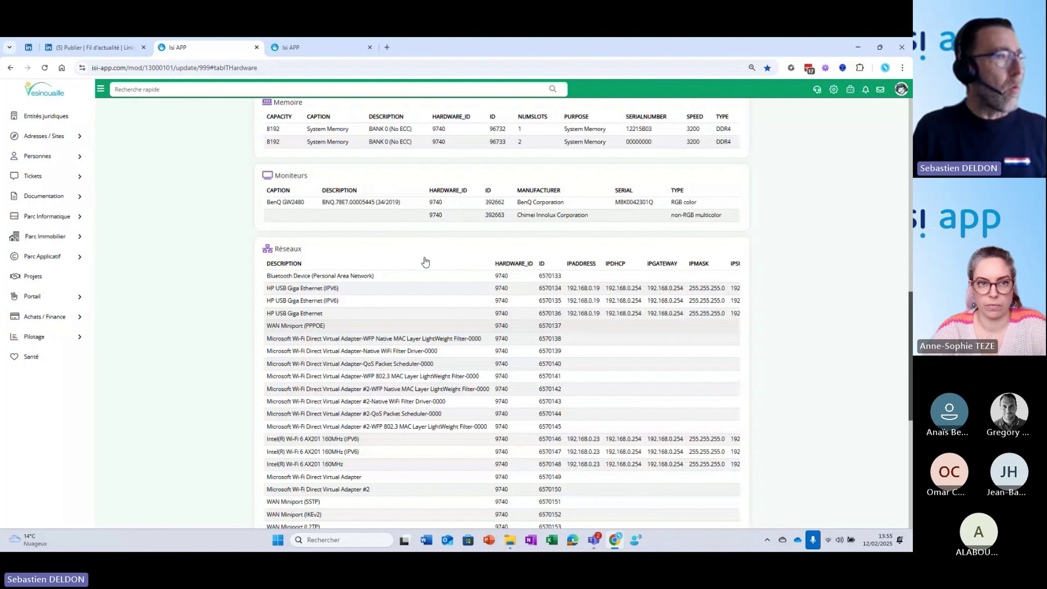
{"action": "scroll", "coordinate": [425, 262], "scroll_direction": "up", "scroll_amount": 15}
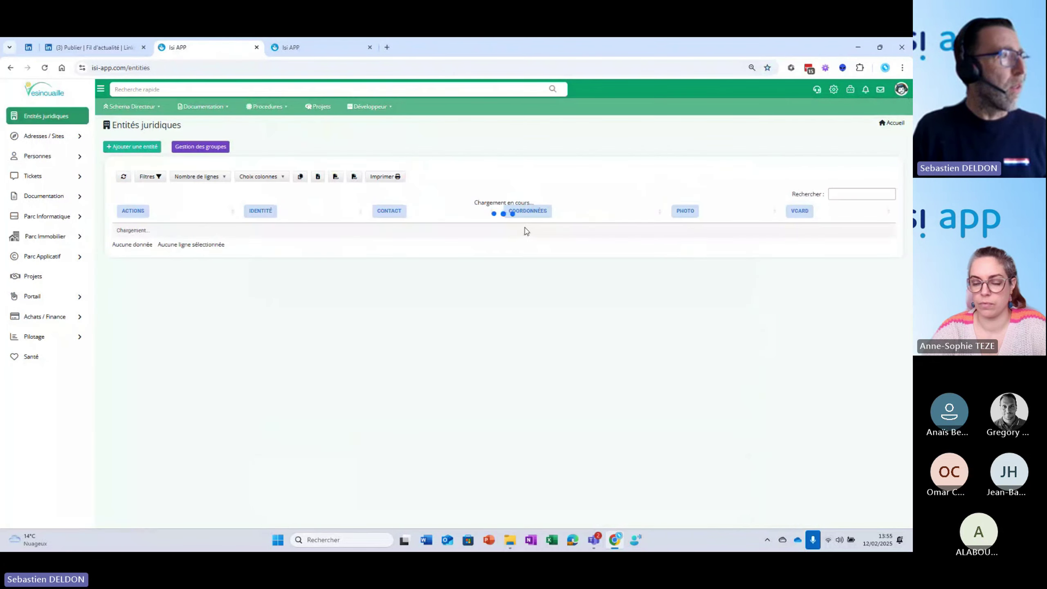
Return to the entity's hardware list, reopen the _EXEMPLE_TYPE record, open its TeamViewer remote-control page and close it
{"action": "left_click", "coordinate": [11, 68]}
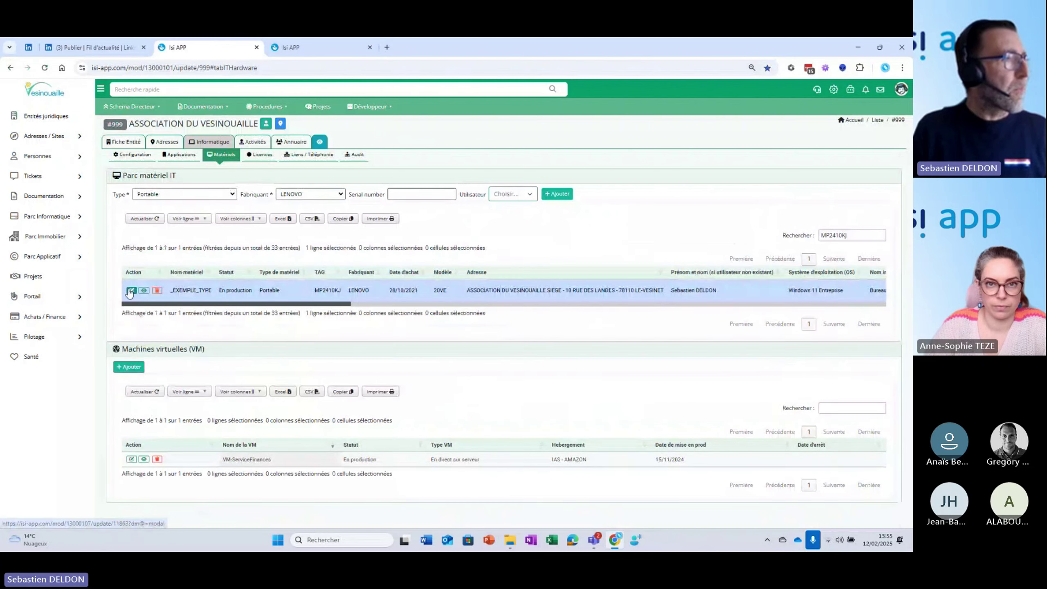
{"action": "left_click", "coordinate": [130, 291]}
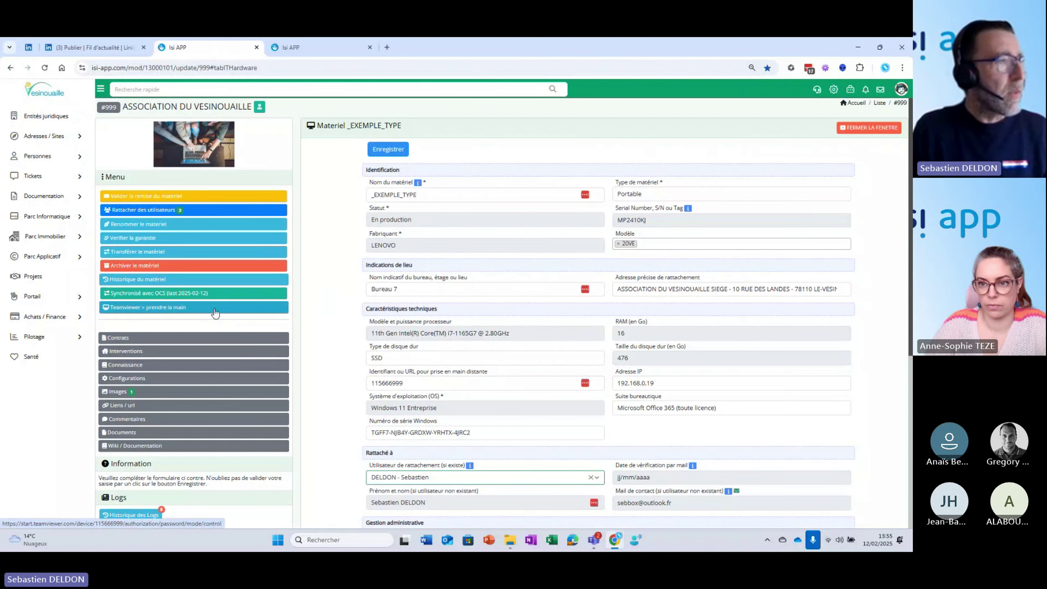
{"action": "left_click", "coordinate": [519, 271]}
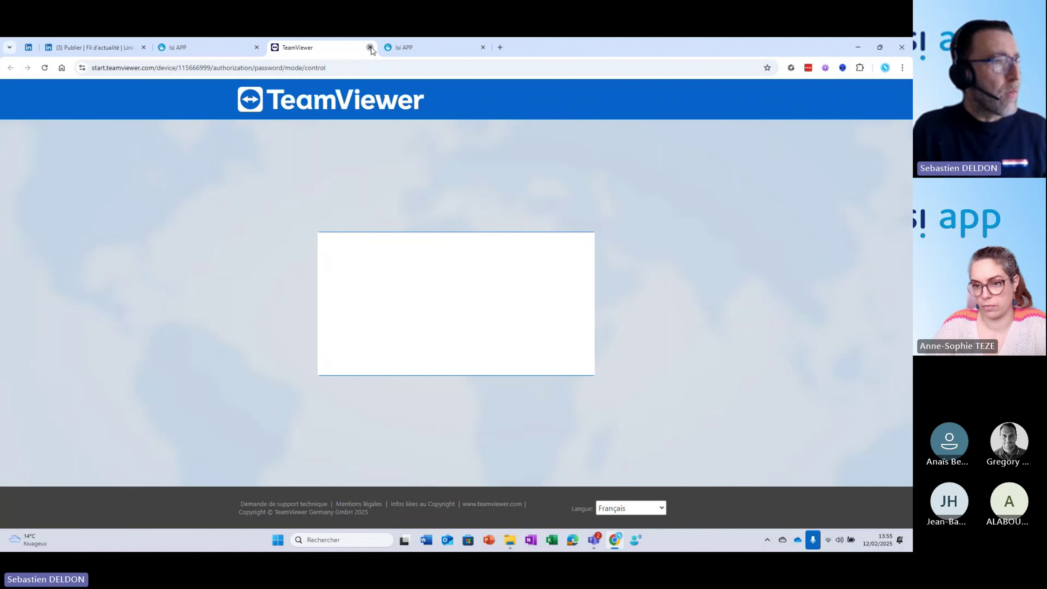
{"action": "left_click", "coordinate": [370, 48]}
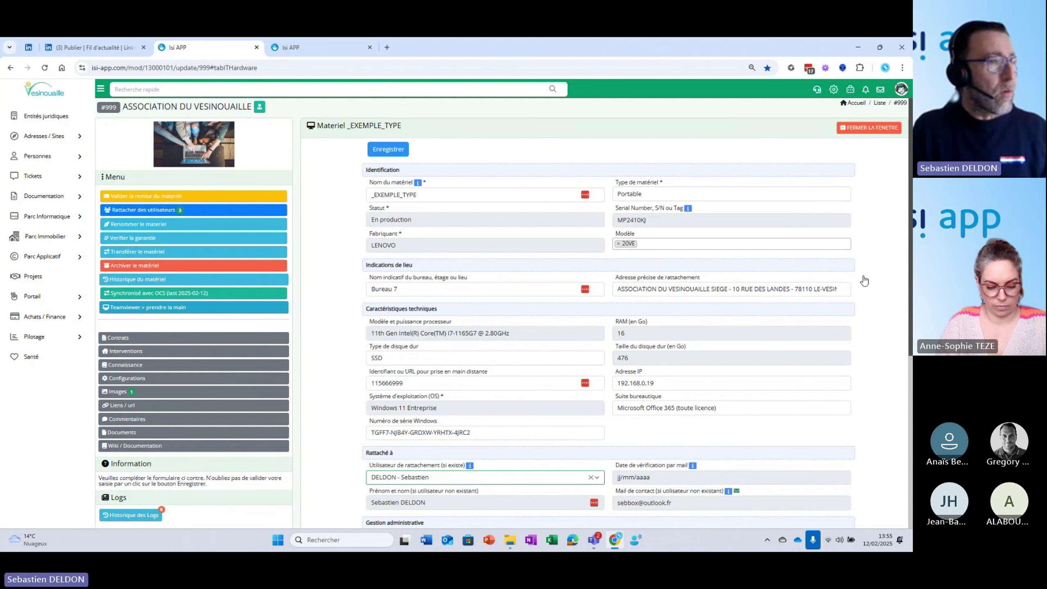
Examine the laptop record's technical and administrative management fields, open its image gallery and close it
{"action": "scroll", "coordinate": [853, 297], "scroll_direction": "down", "scroll_amount": 1}
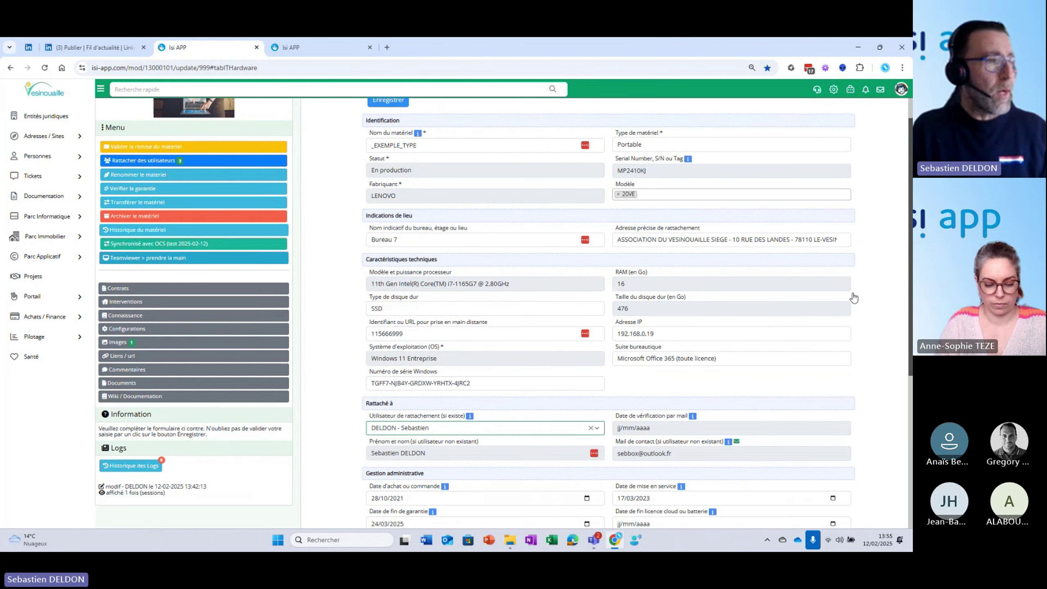
{"action": "scroll", "coordinate": [403, 348], "scroll_direction": "down", "scroll_amount": 2}
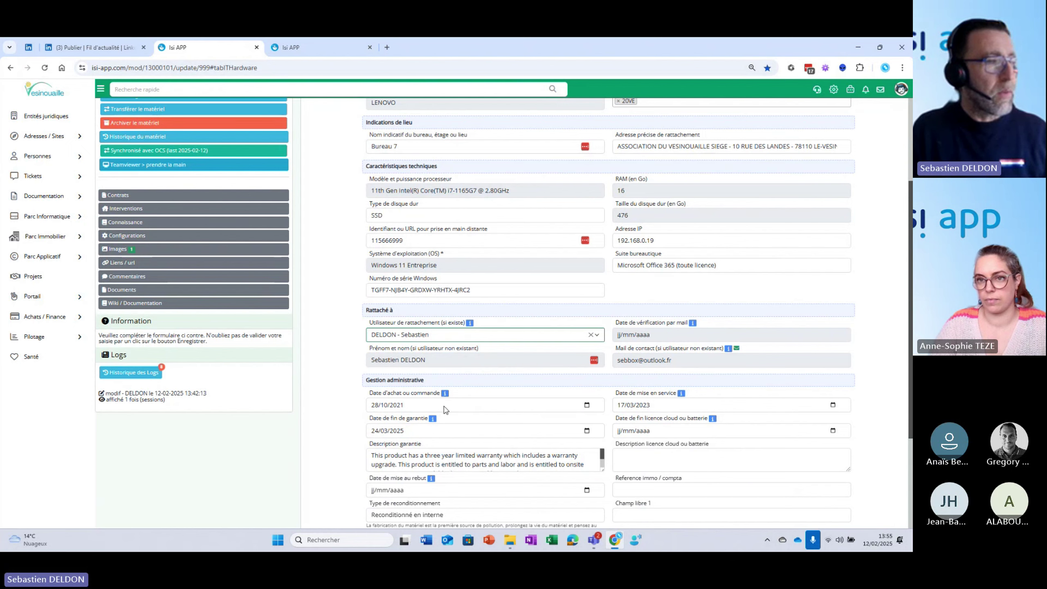
{"action": "scroll", "coordinate": [458, 423], "scroll_direction": "down", "scroll_amount": 1}
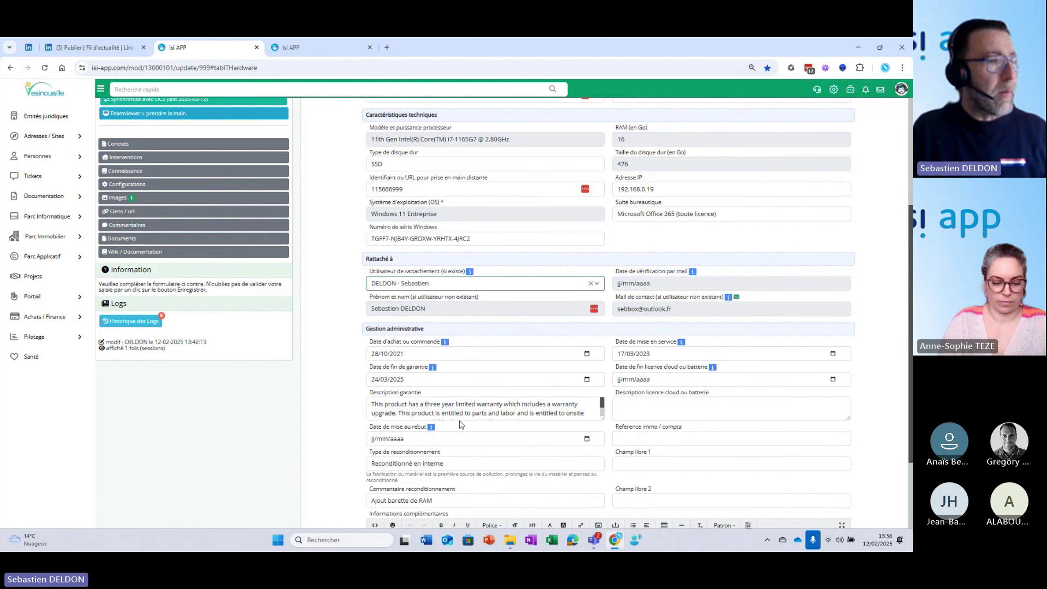
{"action": "scroll", "coordinate": [461, 425], "scroll_direction": "down", "scroll_amount": 1}
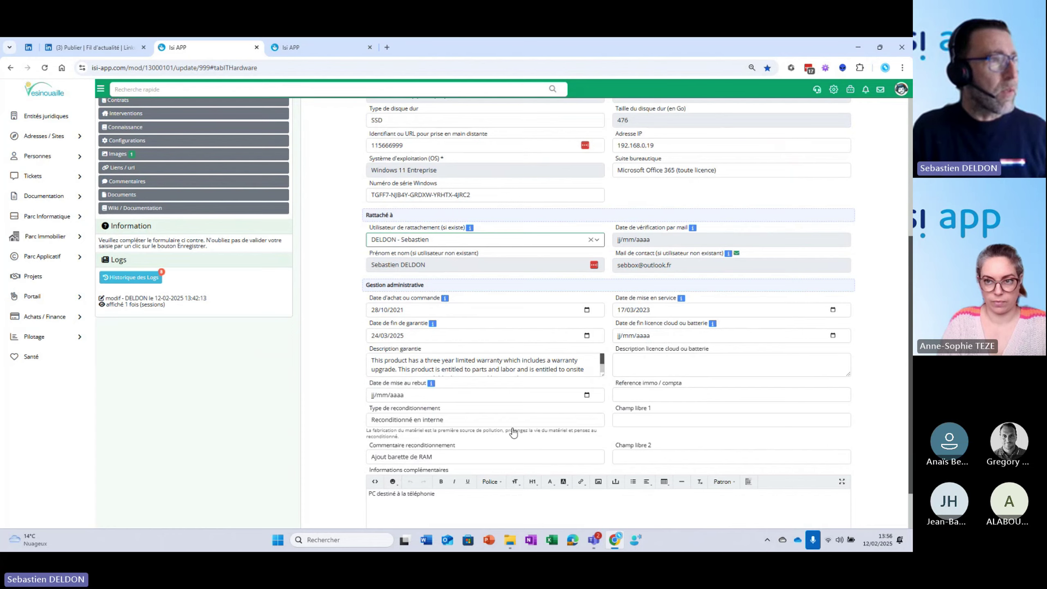
{"action": "scroll", "coordinate": [513, 432], "scroll_direction": "up", "scroll_amount": 5}
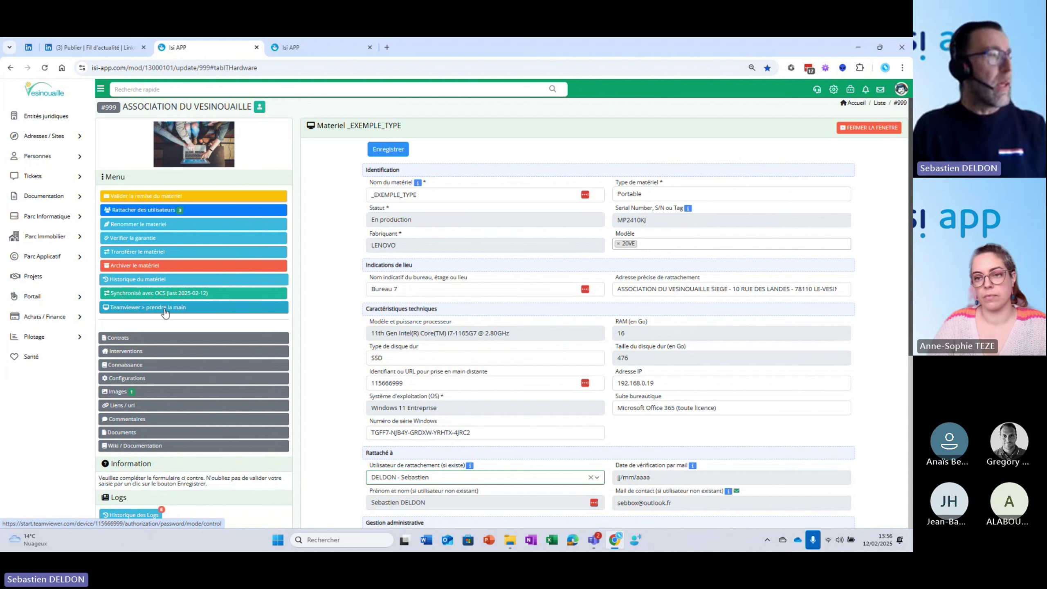
{"action": "left_click", "coordinate": [133, 395]}
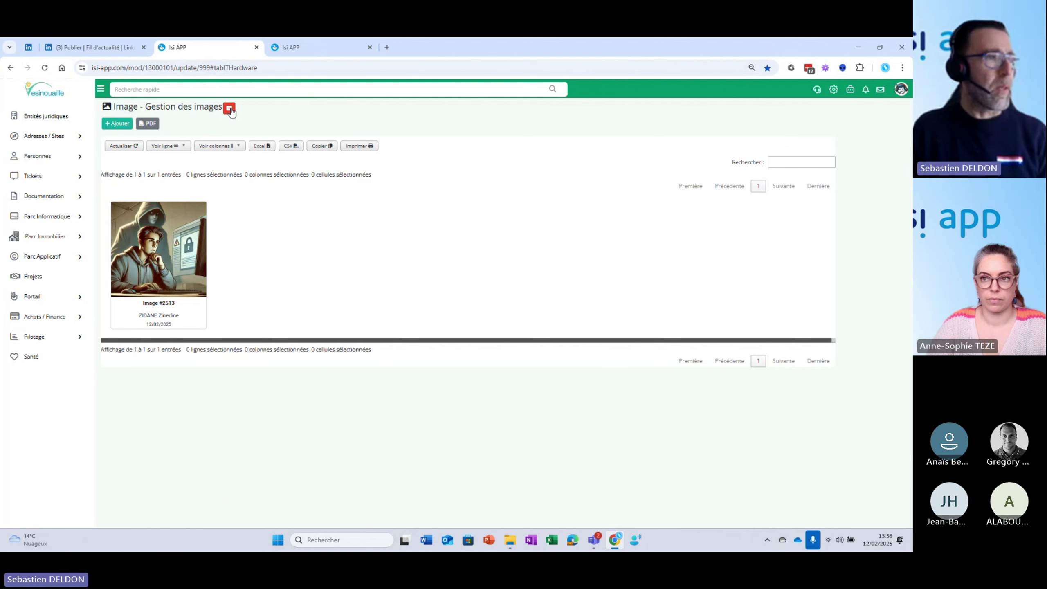
{"action": "left_click", "coordinate": [229, 108]}
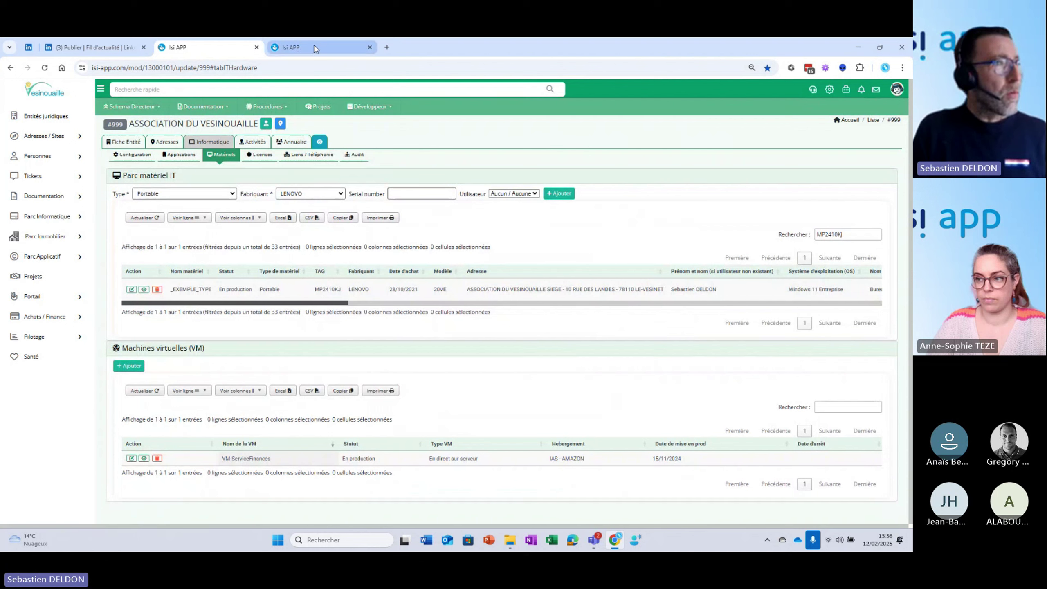
Go to the legal entities list and open the global hardware list of the IT estate
{"action": "mouse_move", "coordinate": [315, 49]}
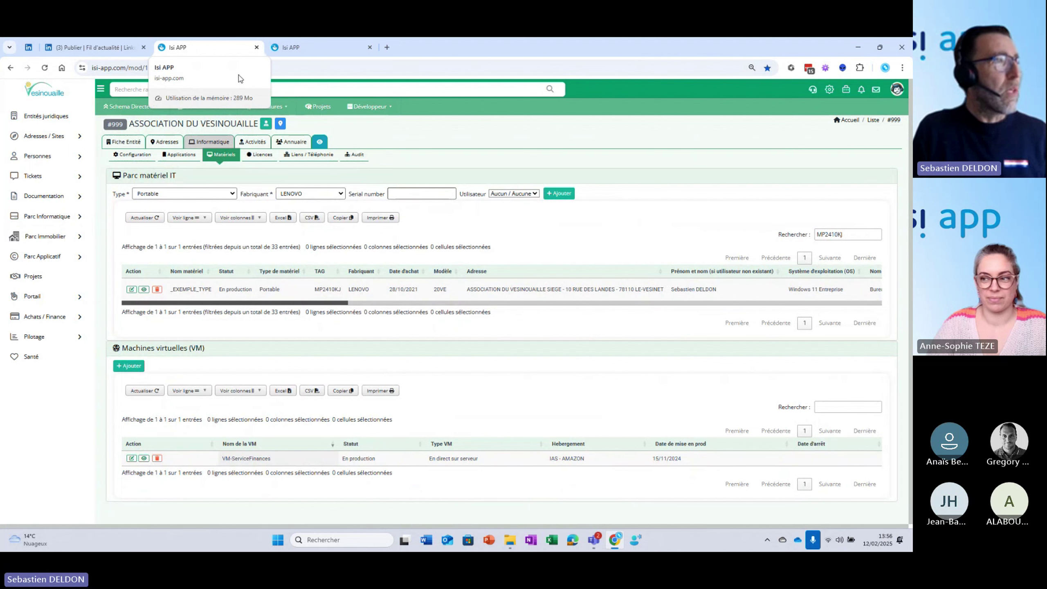
{"action": "left_click", "coordinate": [53, 120]}
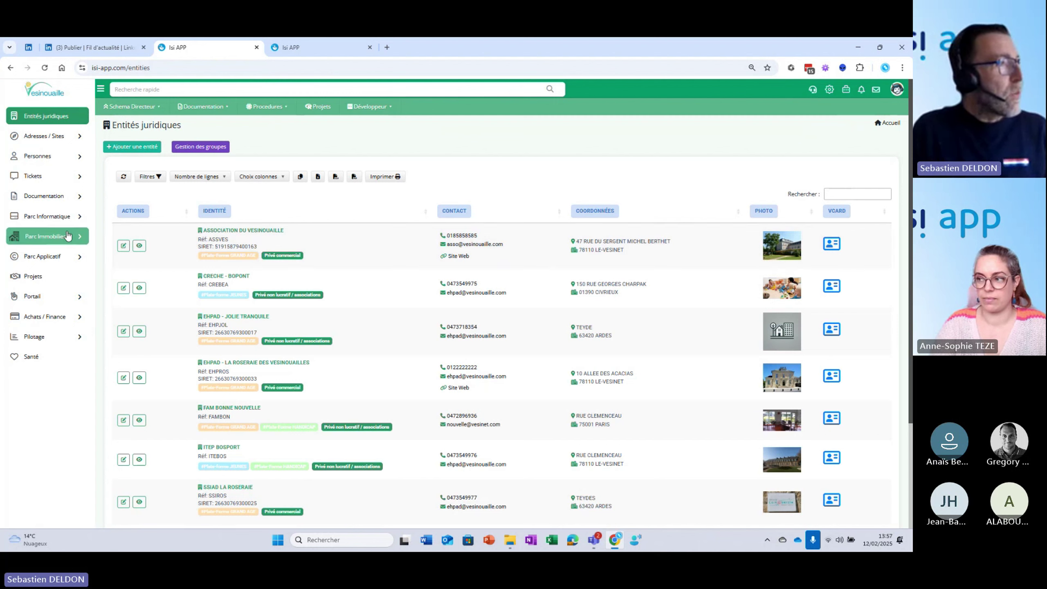
{"action": "left_click", "coordinate": [58, 220]}
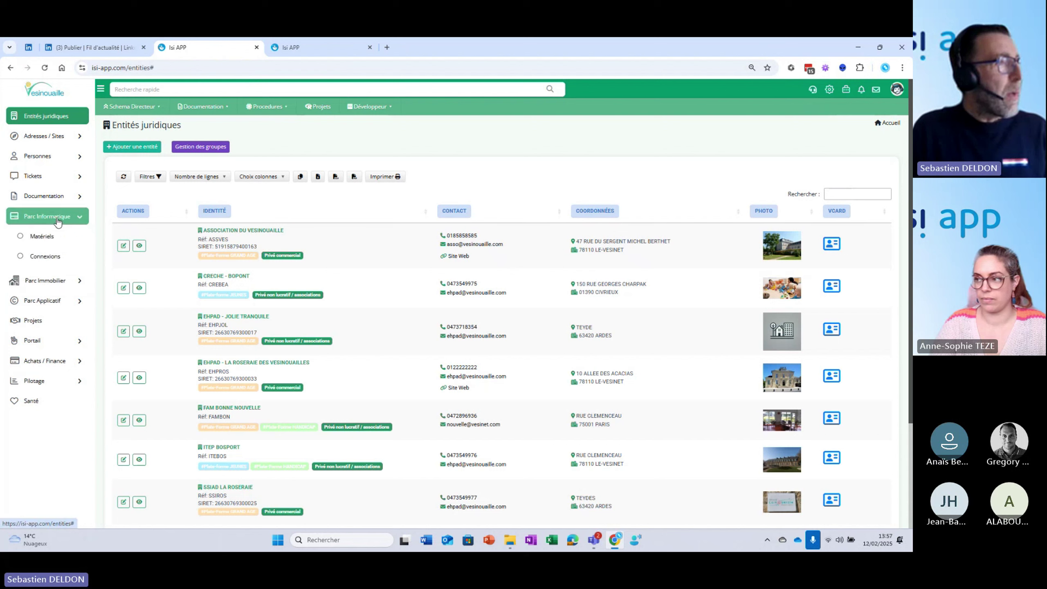
{"action": "left_click", "coordinate": [52, 237]}
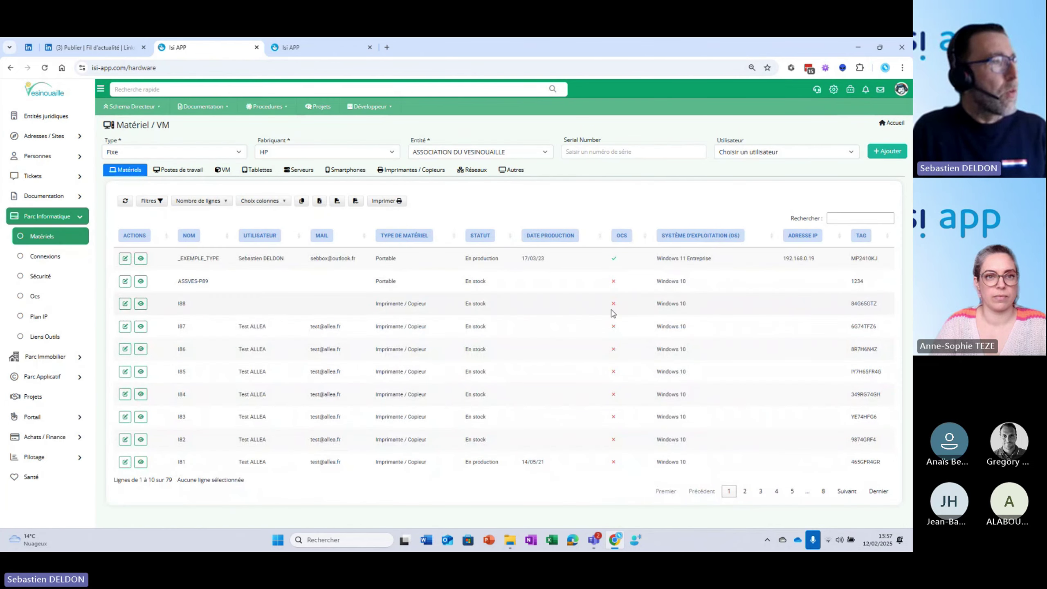
Try searching the global hardware list for LE and WIN, and clear the search field
{"action": "left_click", "coordinate": [849, 218]}
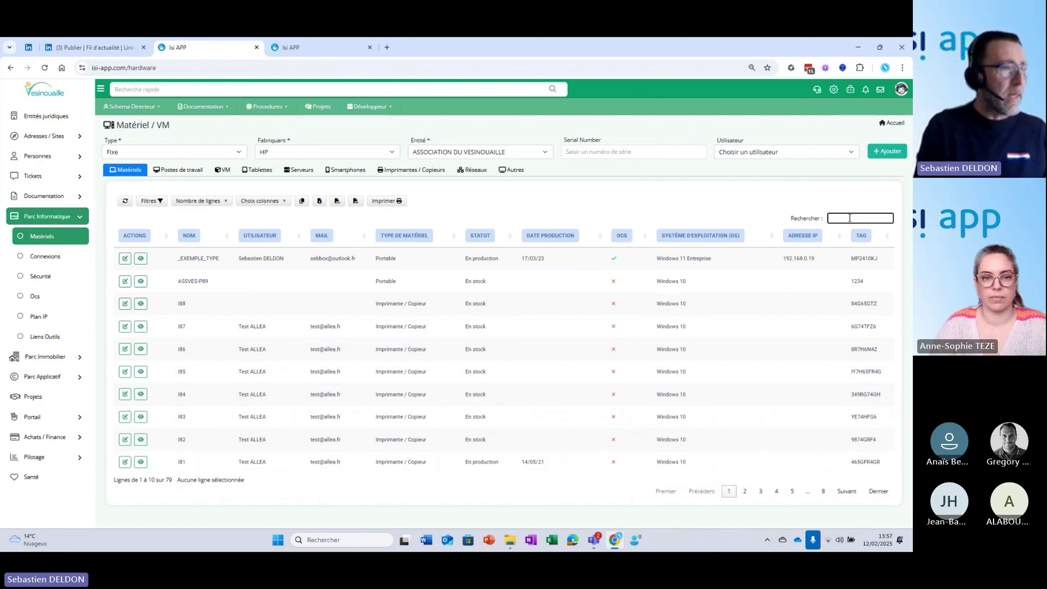
{"action": "type", "text": "LE"}
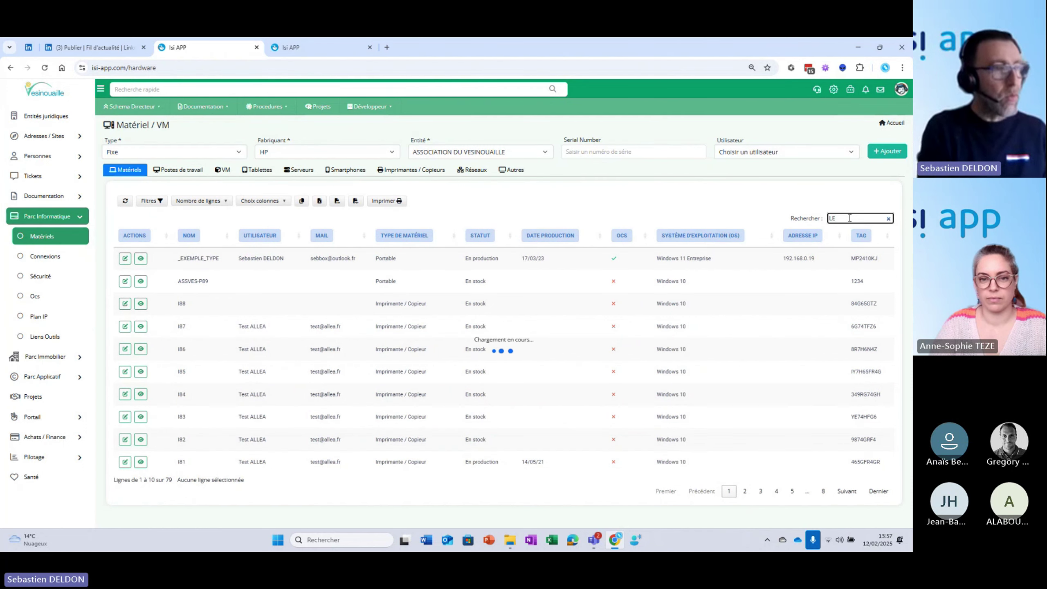
{"action": "key", "text": "BackSpace"}
{"action": "key", "text": "BackSpace"}
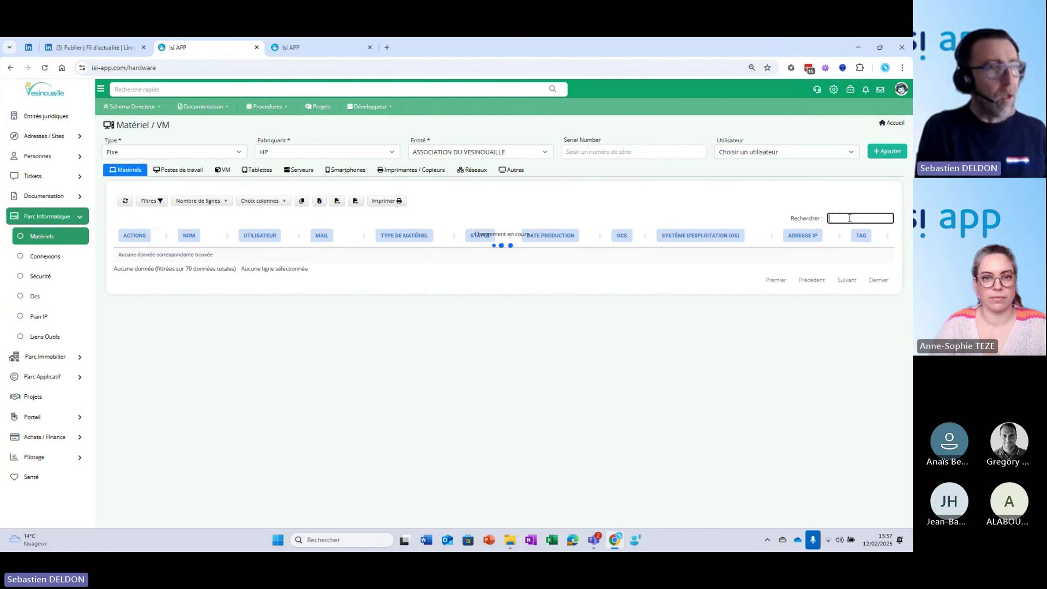
{"action": "type", "text": "WIN"}
{"action": "key", "text": "BackSpace"}
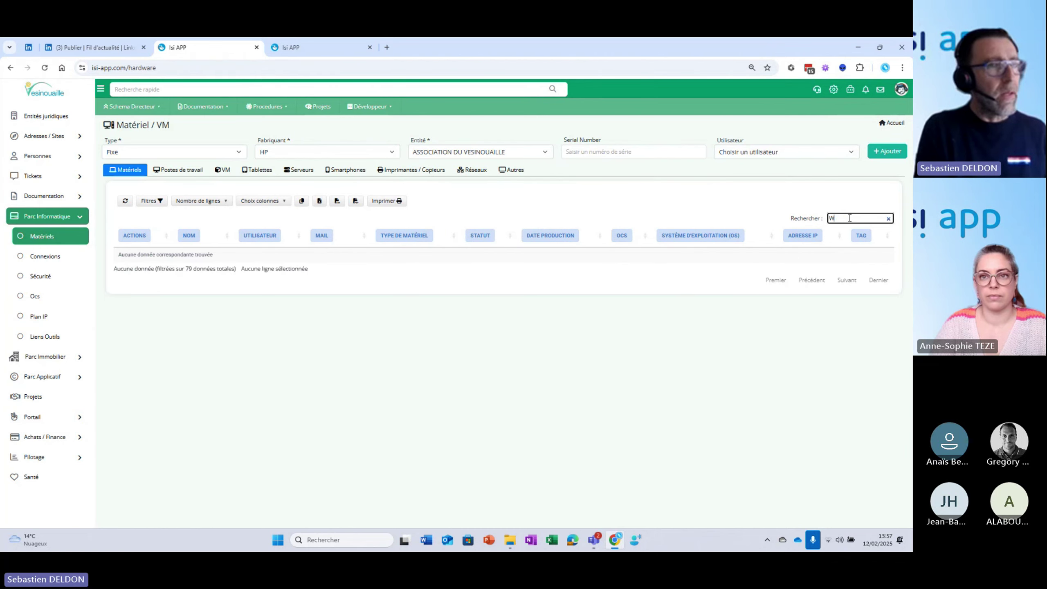
{"action": "key", "text": "BackSpace"}
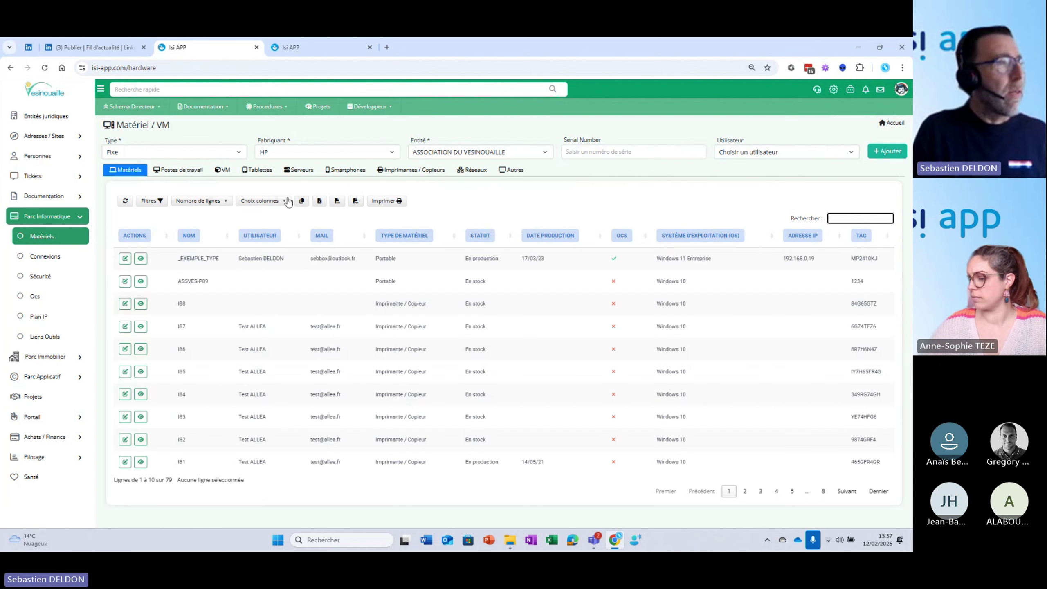
Browse the hardware categories for workstations, VM, servers, smartphones, printers/copiers, networks and others
{"action": "left_click", "coordinate": [198, 172]}
{"action": "left_click", "coordinate": [224, 170]}
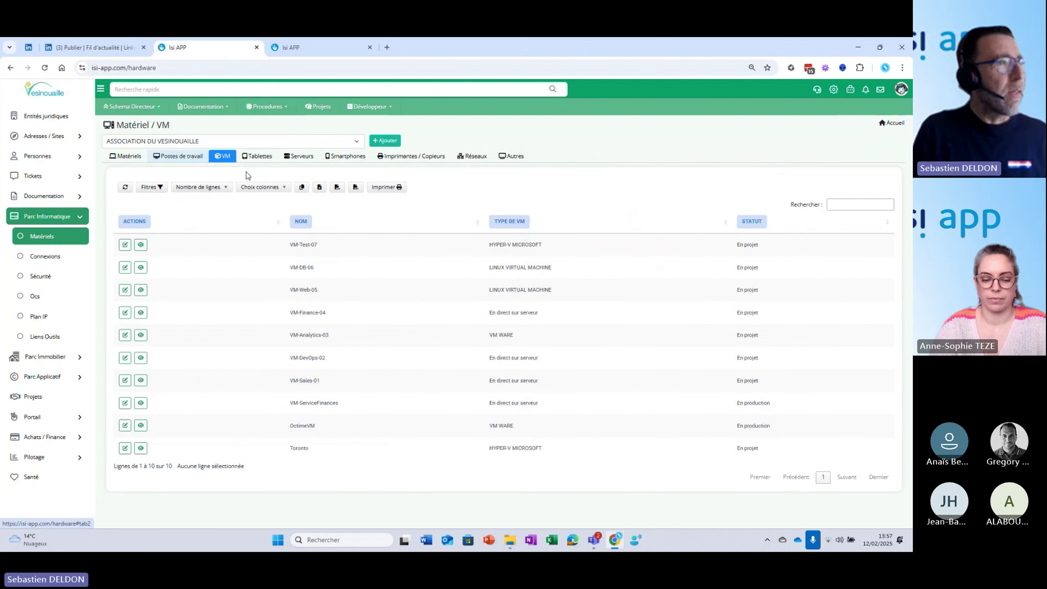
{"action": "left_click", "coordinate": [299, 156]}
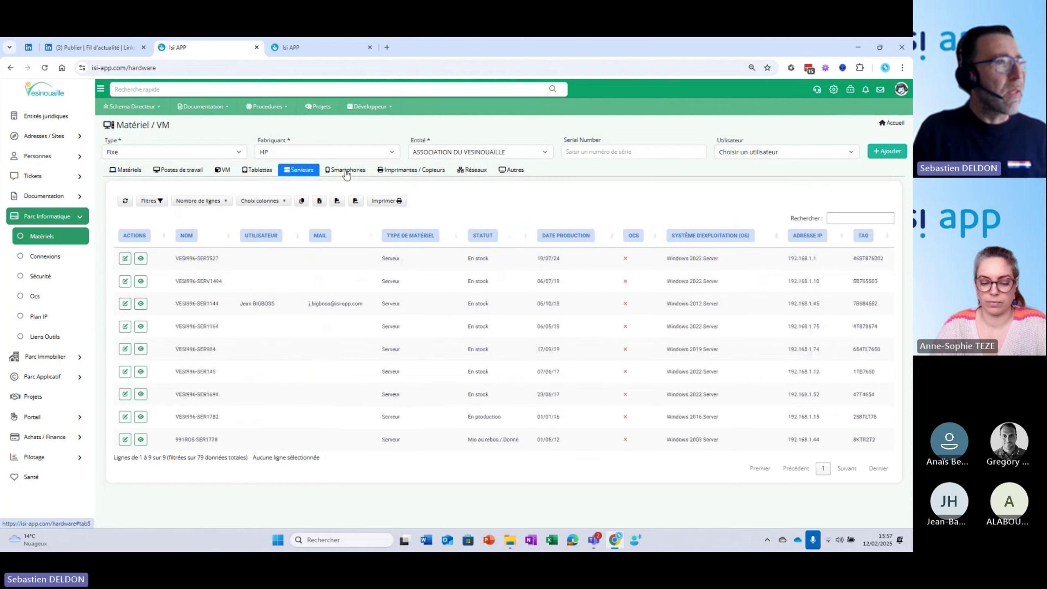
{"action": "left_click", "coordinate": [346, 169]}
{"action": "left_click", "coordinate": [411, 169]}
{"action": "left_click", "coordinate": [478, 174]}
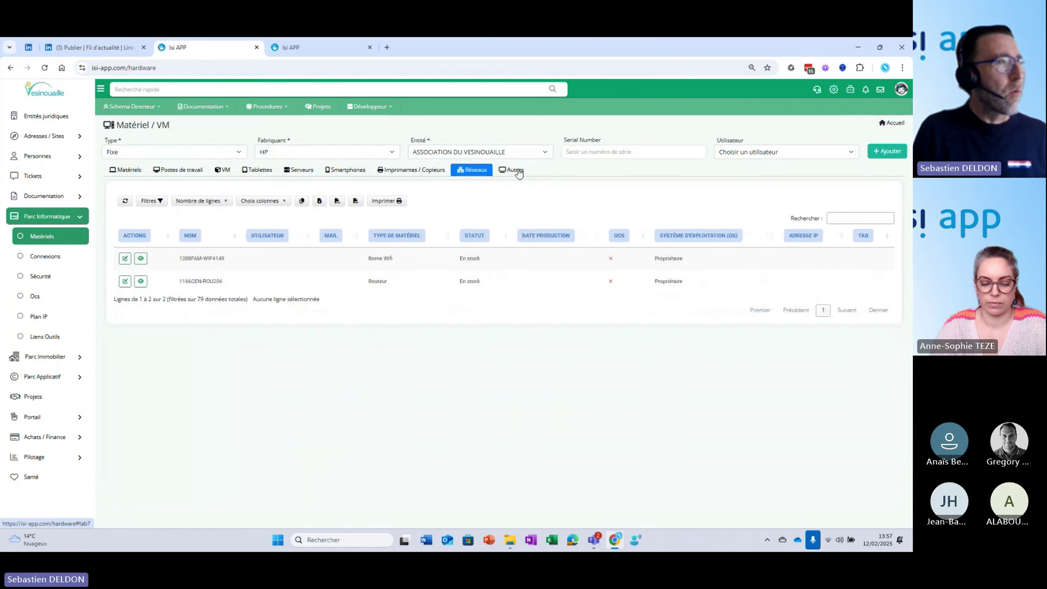
{"action": "left_click", "coordinate": [513, 169]}
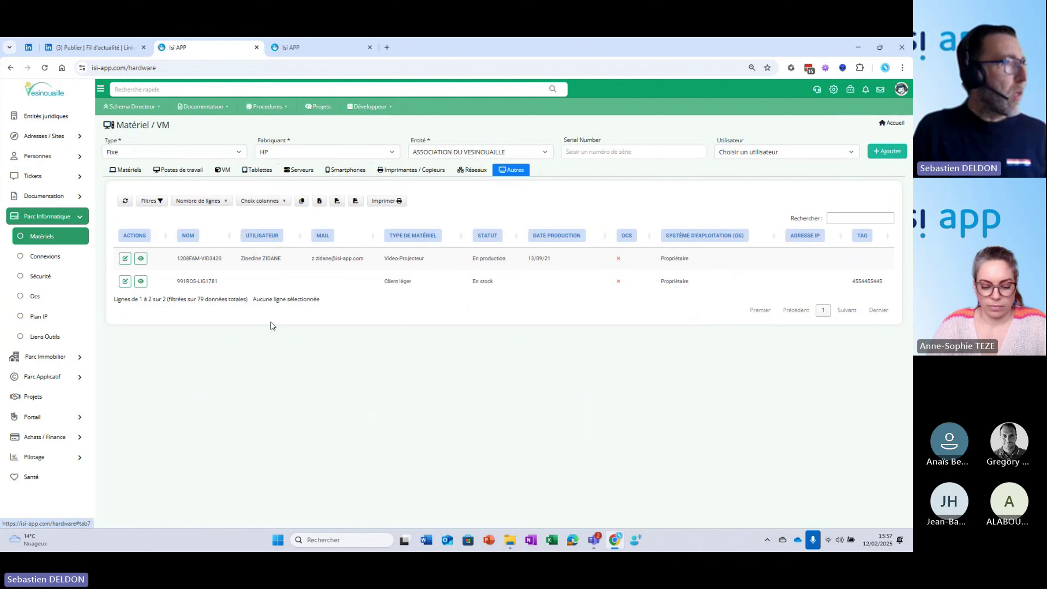
Open the site cartography, map the workstations (fixe, léger, portable) and examine the markers west of Paris
{"action": "left_click", "coordinate": [61, 140]}
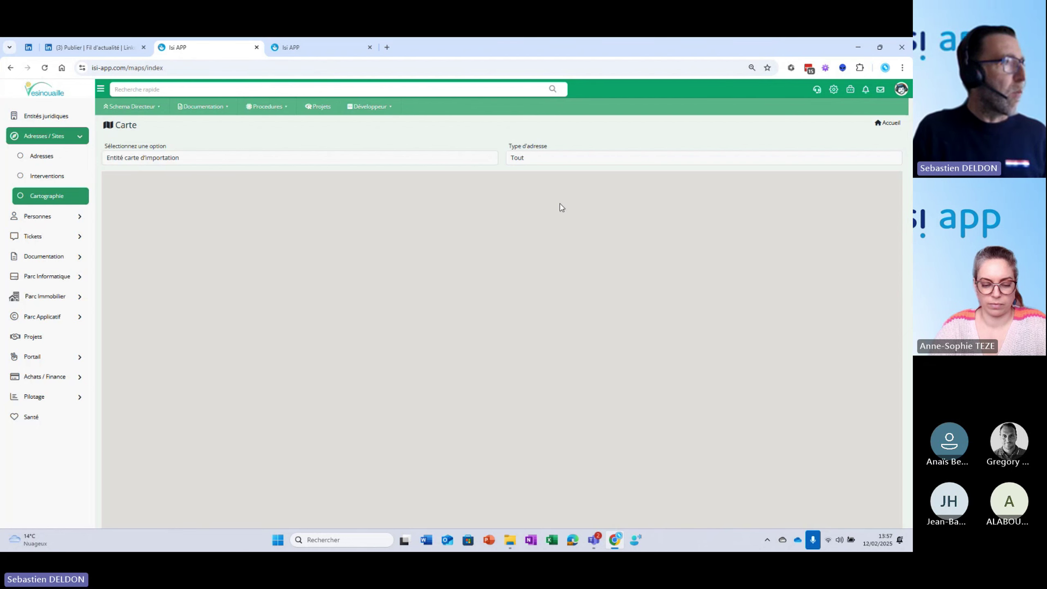
{"action": "left_click", "coordinate": [282, 158]}
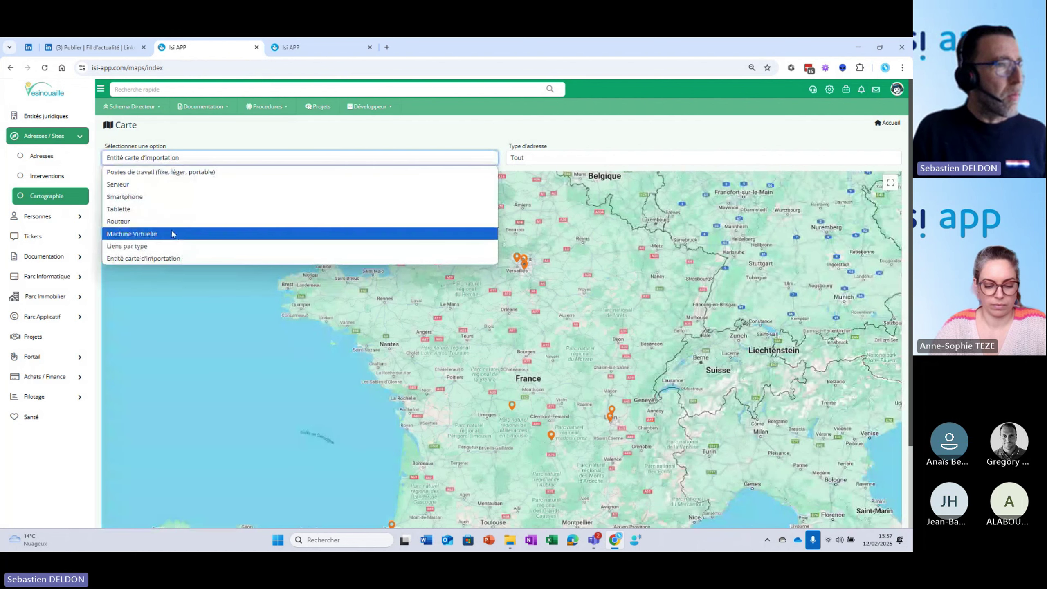
{"action": "left_click", "coordinate": [371, 172]}
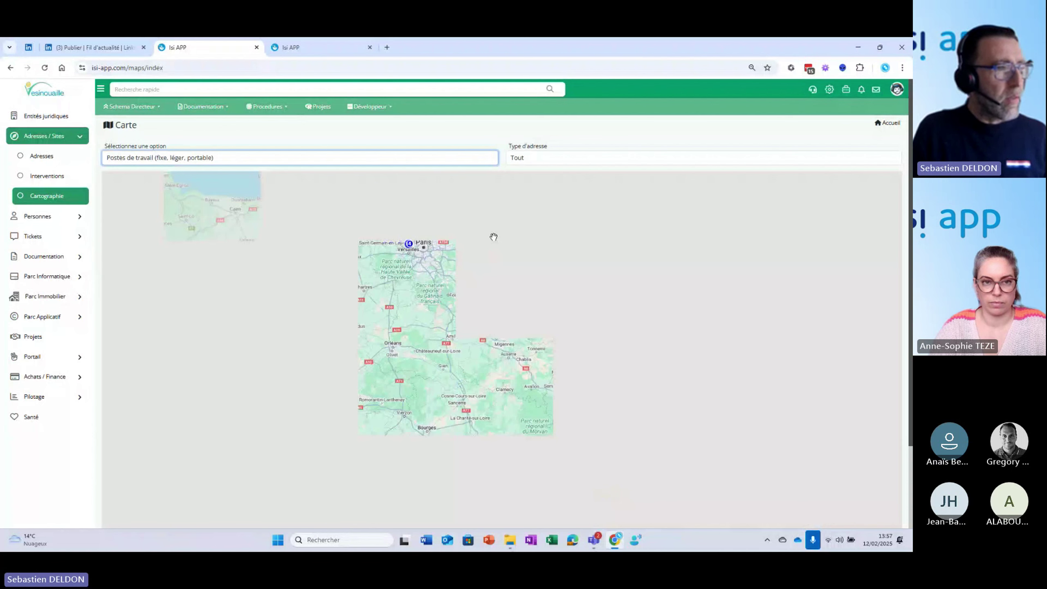
{"action": "scroll", "coordinate": [400, 250], "scroll_direction": "down", "scroll_amount": 2}
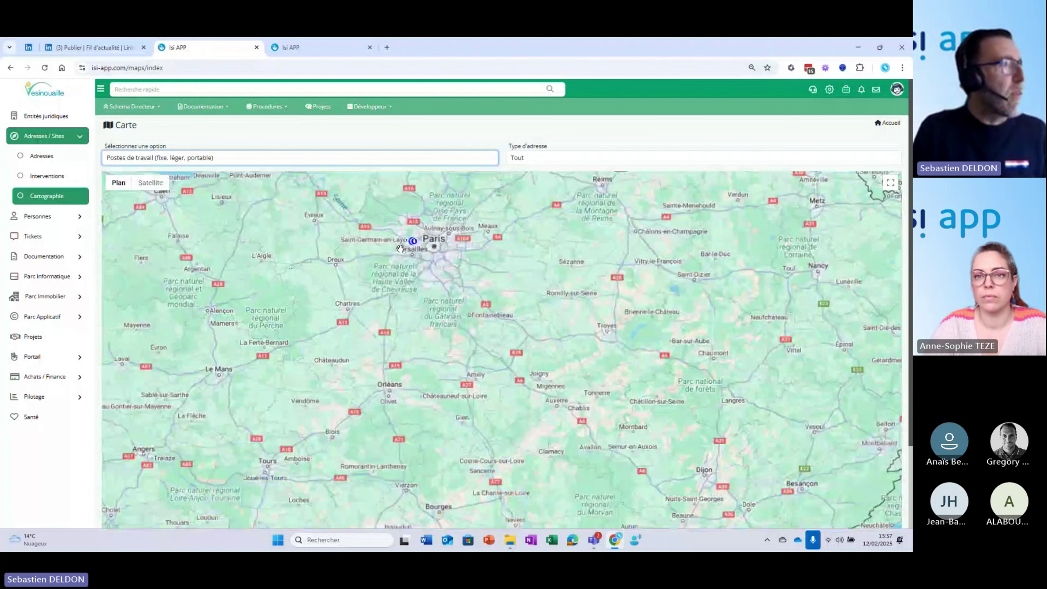
{"action": "scroll", "coordinate": [462, 214], "scroll_direction": "up", "scroll_amount": 4}
{"action": "left_click_drag", "start_coordinate": [462, 215], "coordinate": [455, 259]}
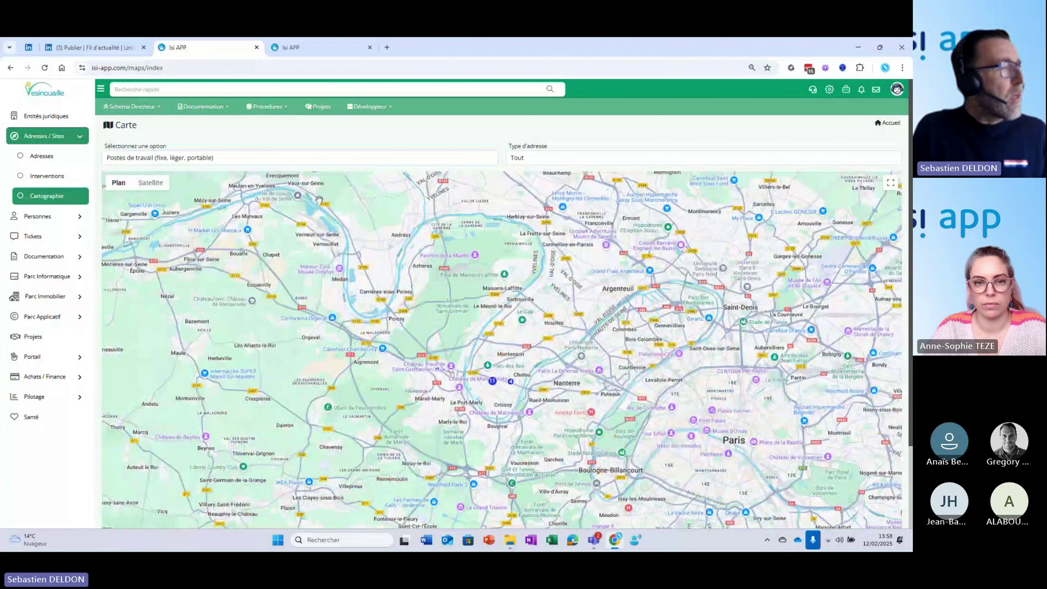
{"action": "left_click", "coordinate": [264, 157]}
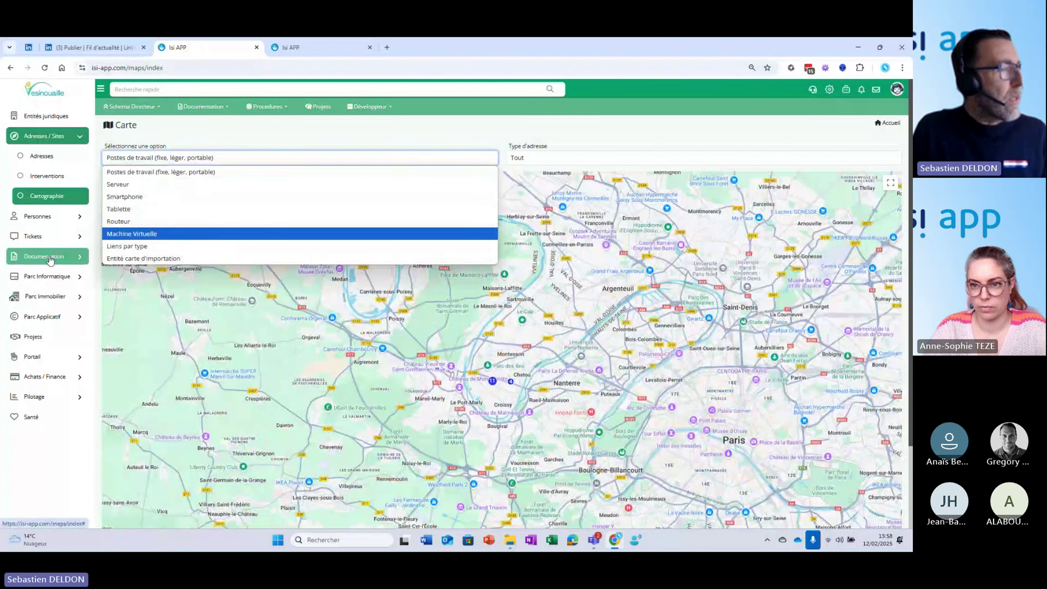
Go to the Pilotage data extractions and open the complete IT hardware list, IT - Matériels : Liste complète
{"action": "left_click", "coordinate": [62, 380]}
{"action": "left_click", "coordinate": [39, 397]}
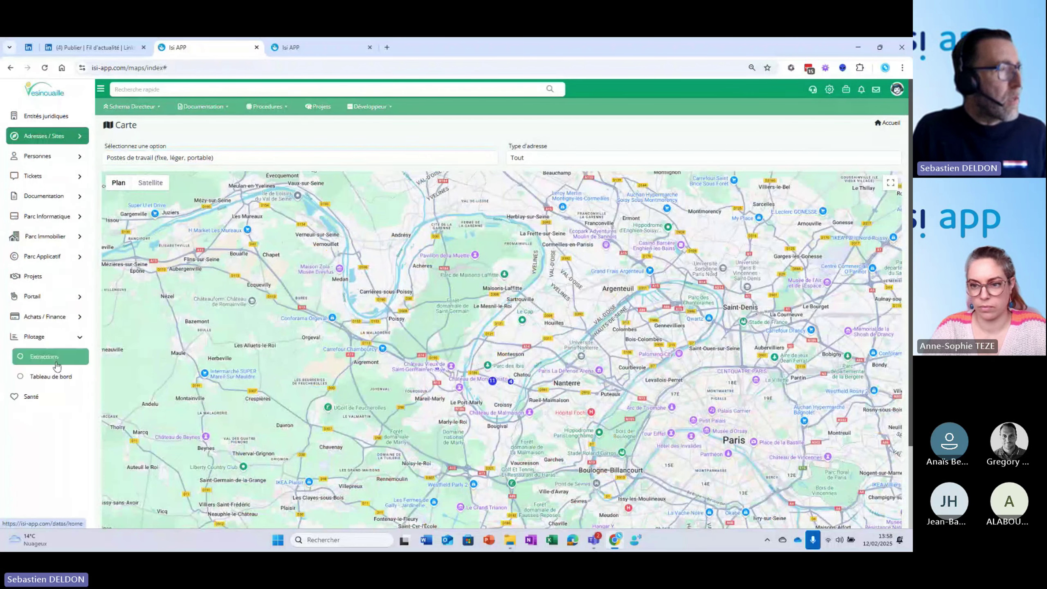
{"action": "left_click", "coordinate": [44, 357]}
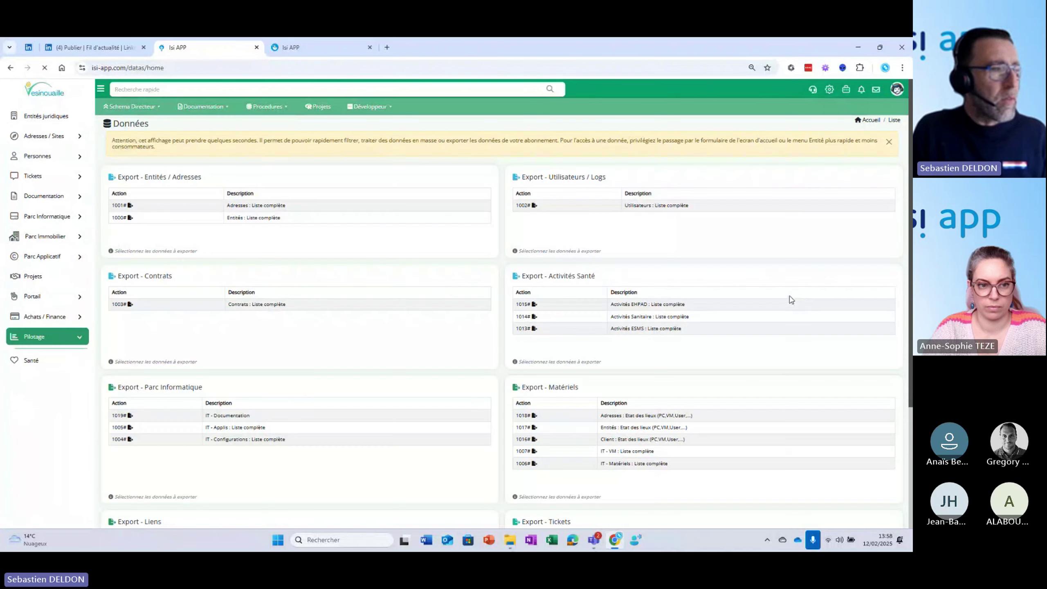
{"action": "scroll", "coordinate": [779, 297], "scroll_direction": "down", "scroll_amount": 4}
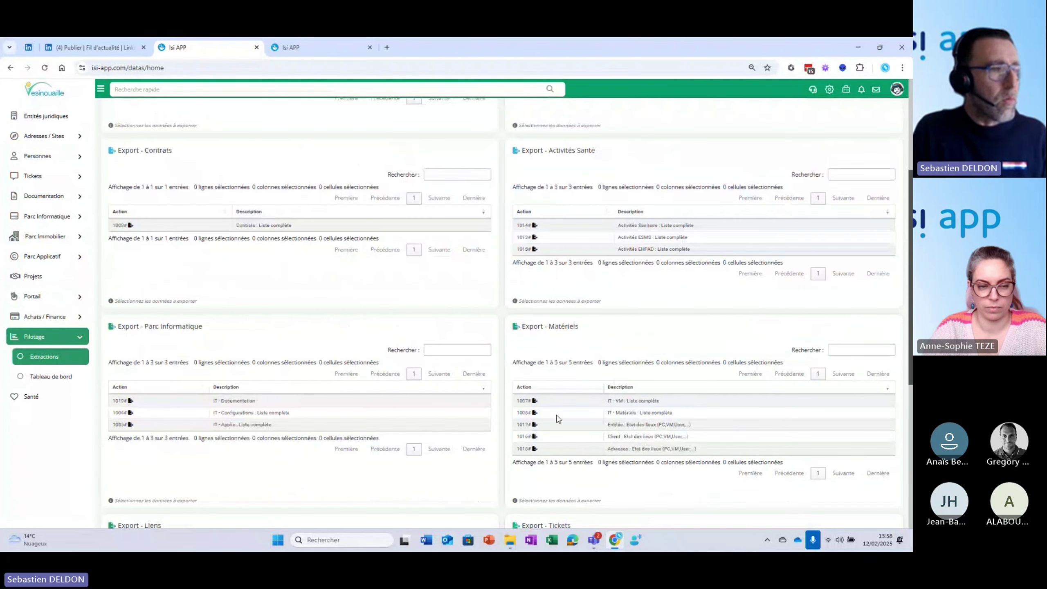
{"action": "left_click", "coordinate": [536, 415]}
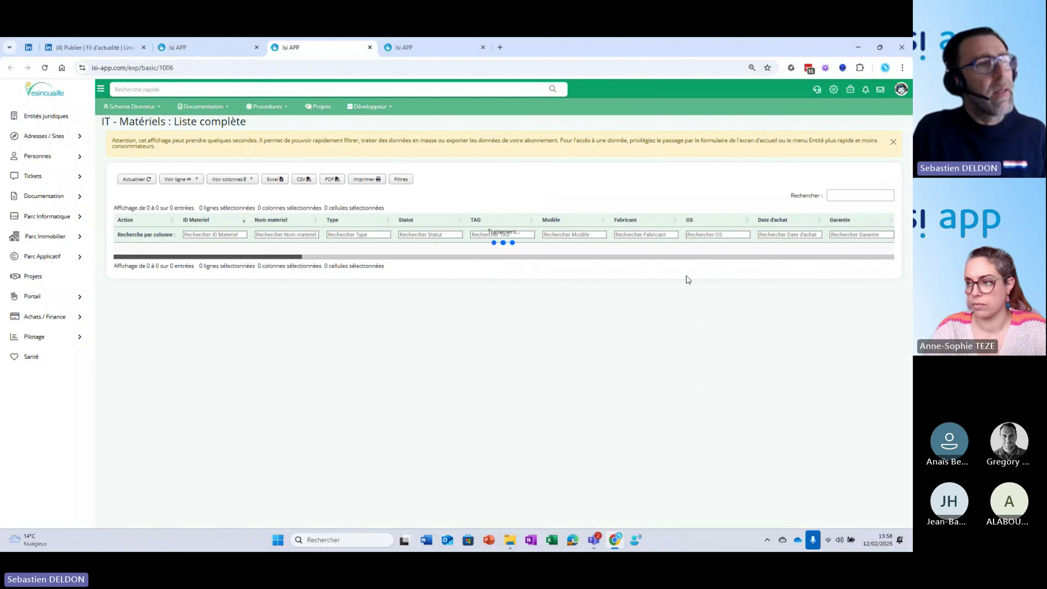
Filter the complete hardware list by manufacturer LENO and operating system 10
{"action": "left_click", "coordinate": [643, 247]}
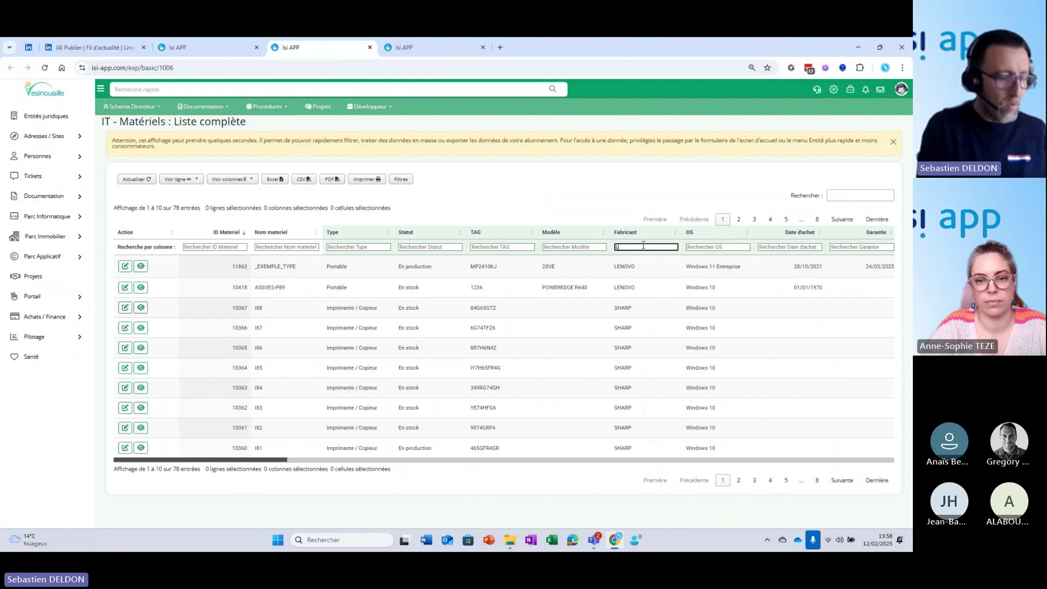
{"action": "type", "text": "LON"}
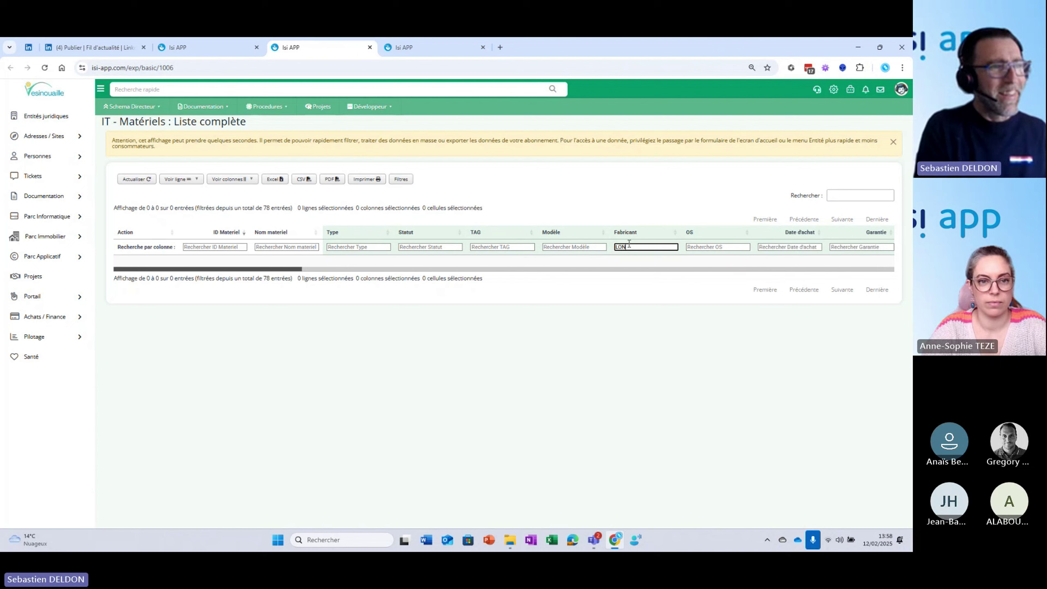
{"action": "key", "text": "BackSpace"}
{"action": "key", "text": "BackSpace"}
{"action": "key", "text": "BackSpace"}
{"action": "type", "text": "L"}
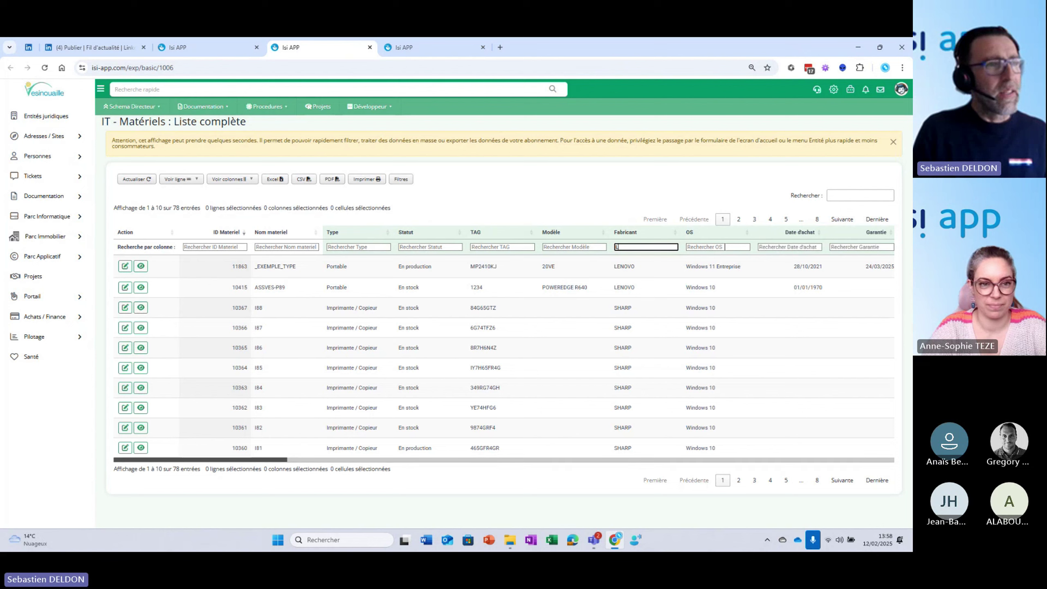
{"action": "type", "text": "ENO"}
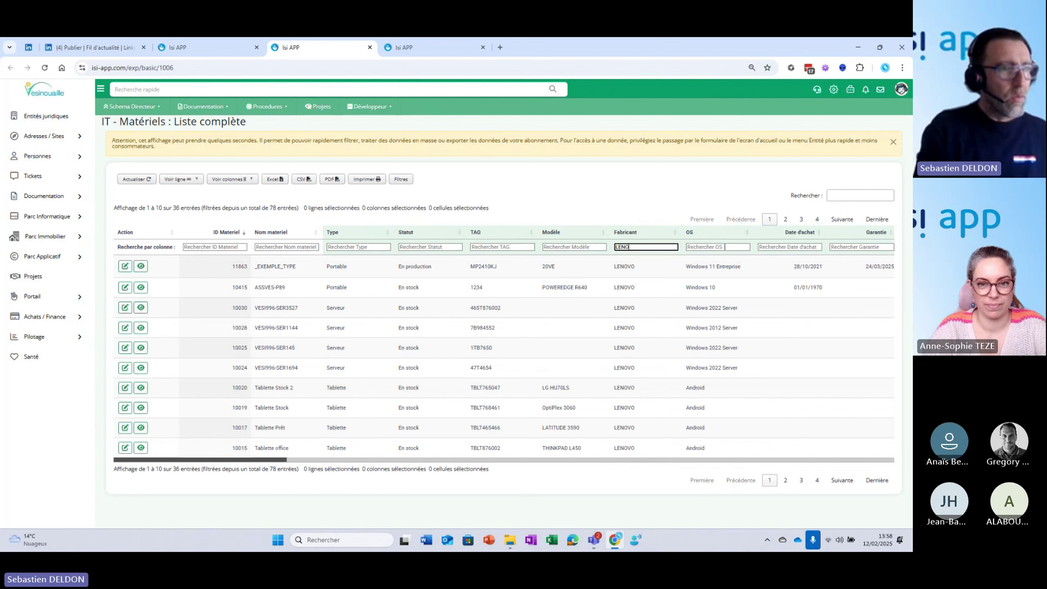
{"action": "left_click", "coordinate": [724, 246]}
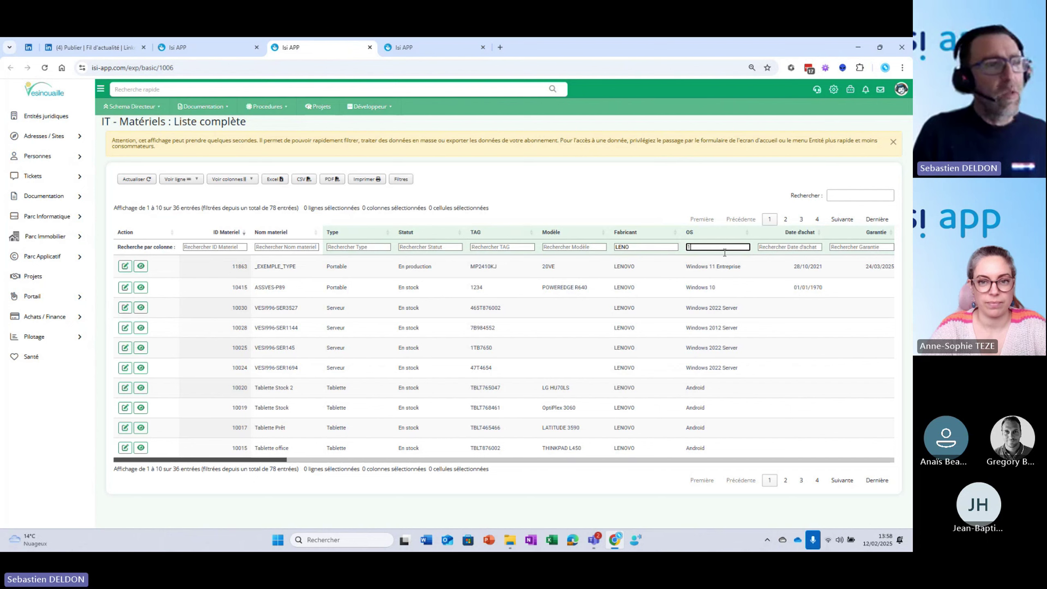
{"action": "type", "text": "10"}
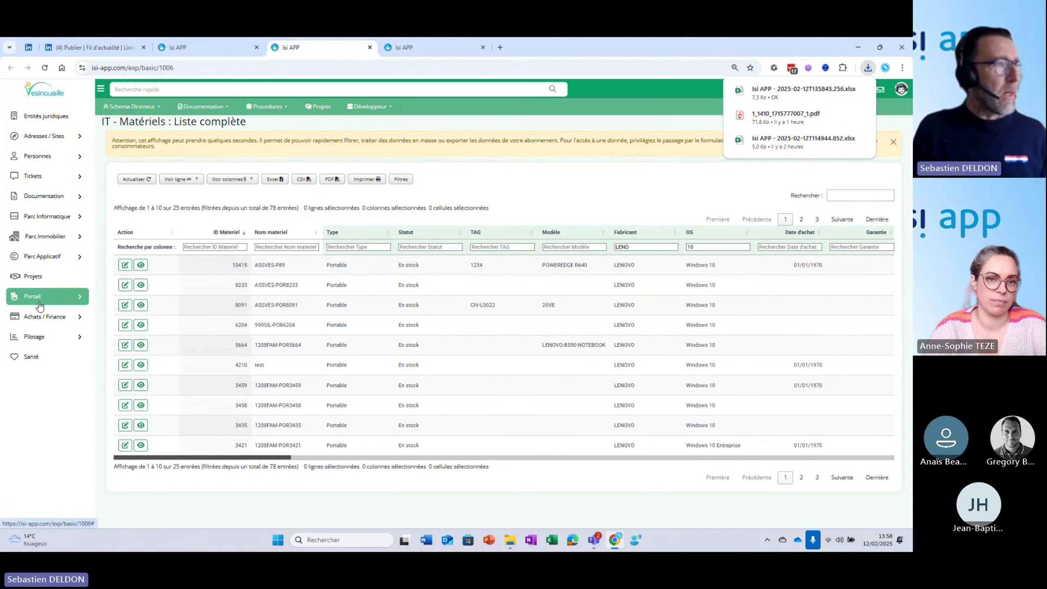
Open the Pilotage dashboard and display its general indicators for Informatique
{"action": "left_click", "coordinate": [35, 338]}
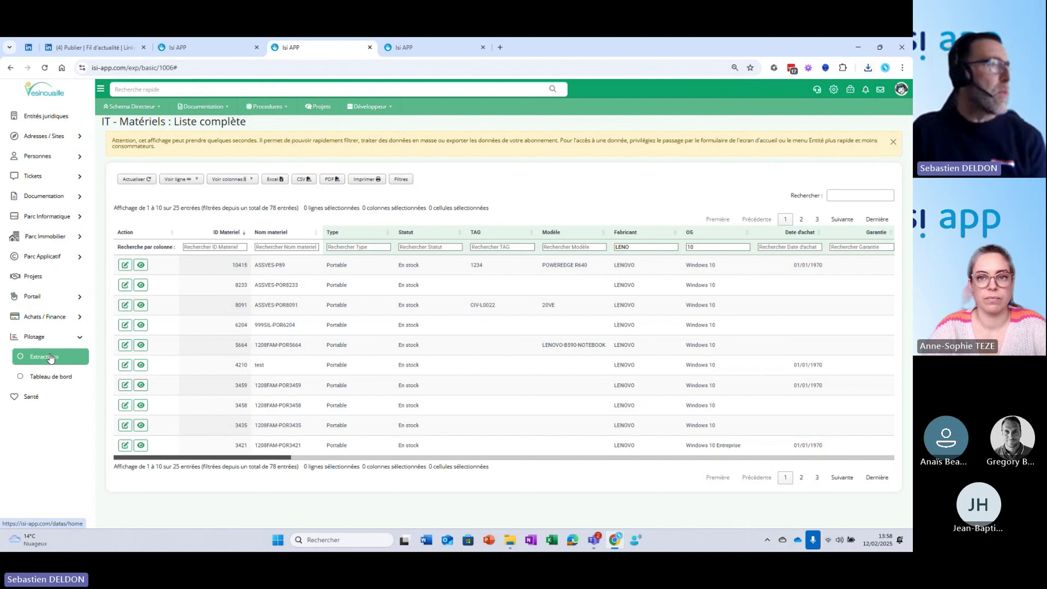
{"action": "left_click", "coordinate": [49, 377]}
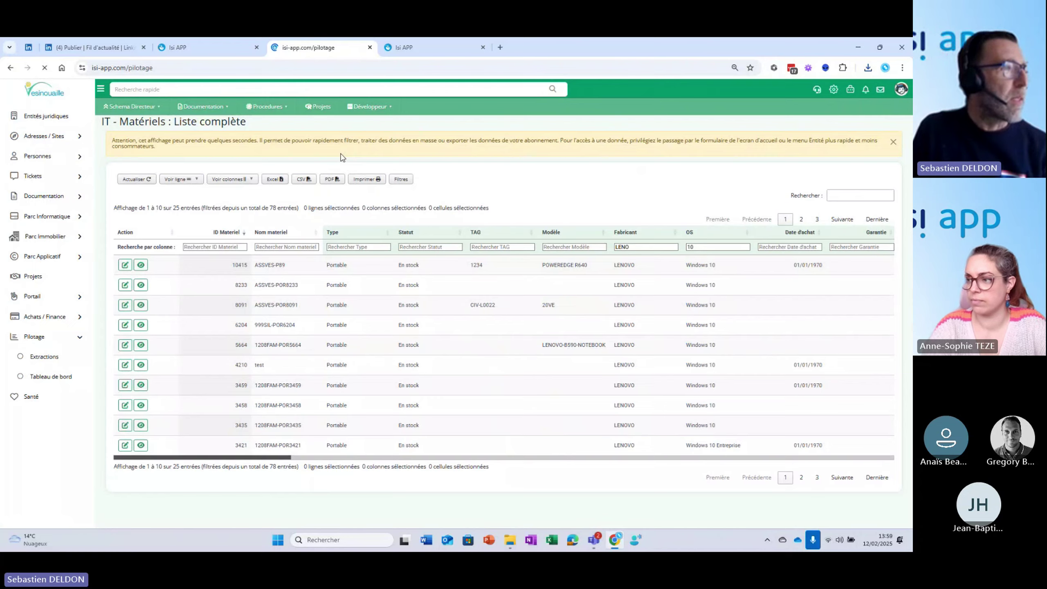
{"action": "left_click", "coordinate": [222, 144]}
Examine the hardware indicators and charts for production by month, type and OS, stock by type, and reconditioning type
{"action": "scroll", "coordinate": [298, 193], "scroll_direction": "down", "scroll_amount": 2}
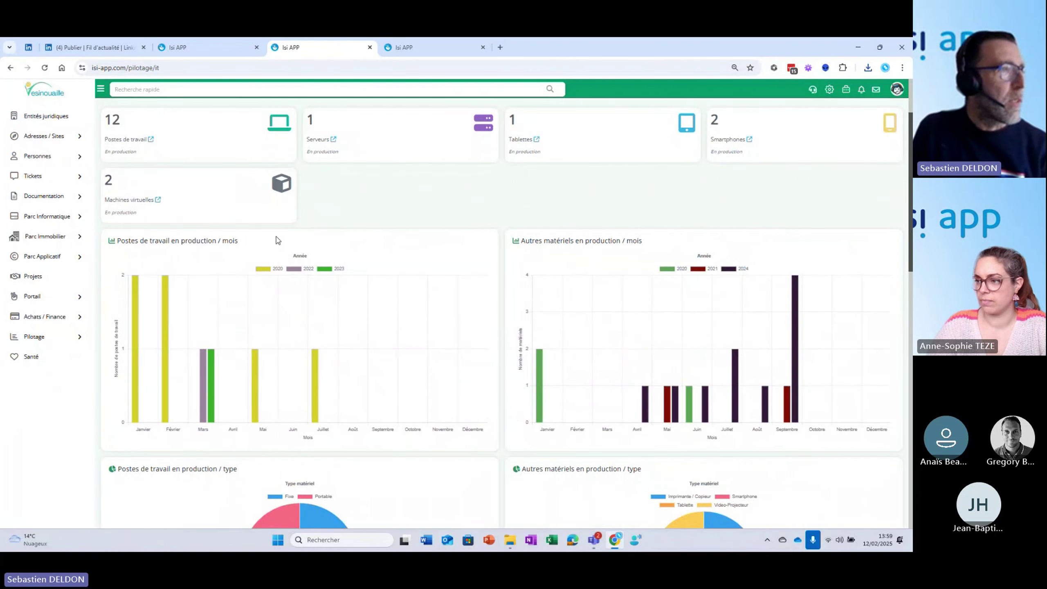
{"action": "scroll", "coordinate": [284, 238], "scroll_direction": "down", "scroll_amount": 3}
{"action": "scroll", "coordinate": [351, 190], "scroll_direction": "down", "scroll_amount": 2}
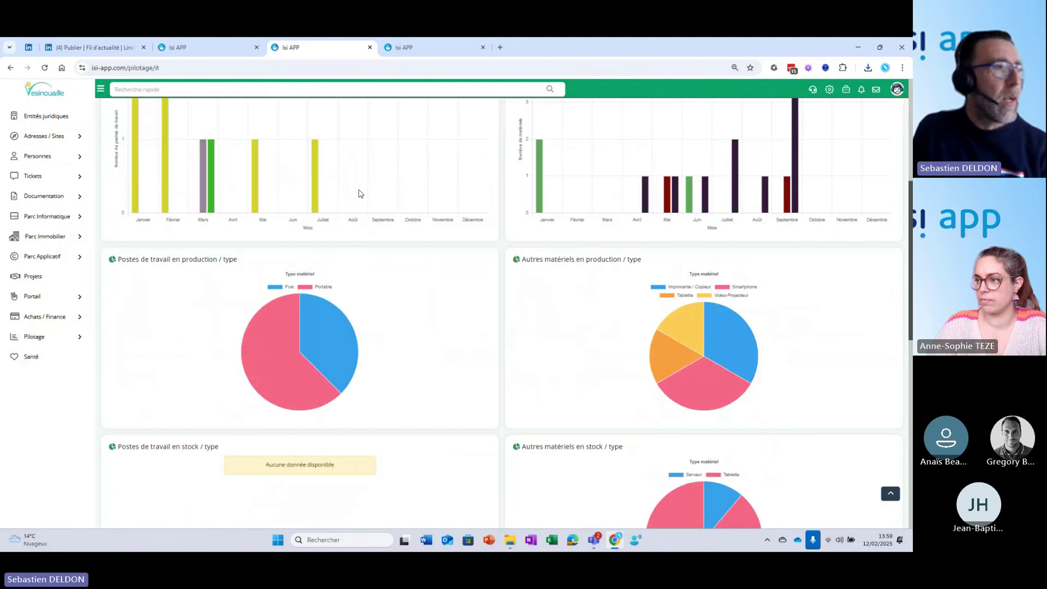
{"action": "scroll", "coordinate": [360, 194], "scroll_direction": "down", "scroll_amount": 1}
{"action": "mouse_move", "coordinate": [278, 340]}
{"action": "mouse_move", "coordinate": [330, 294]}
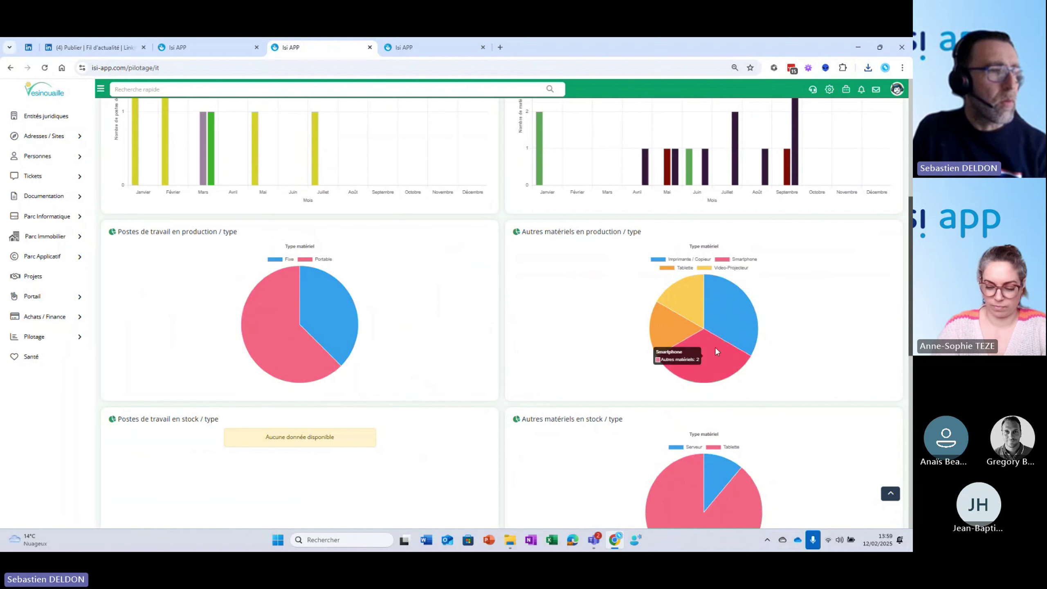
{"action": "scroll", "coordinate": [505, 317], "scroll_direction": "down", "scroll_amount": 6}
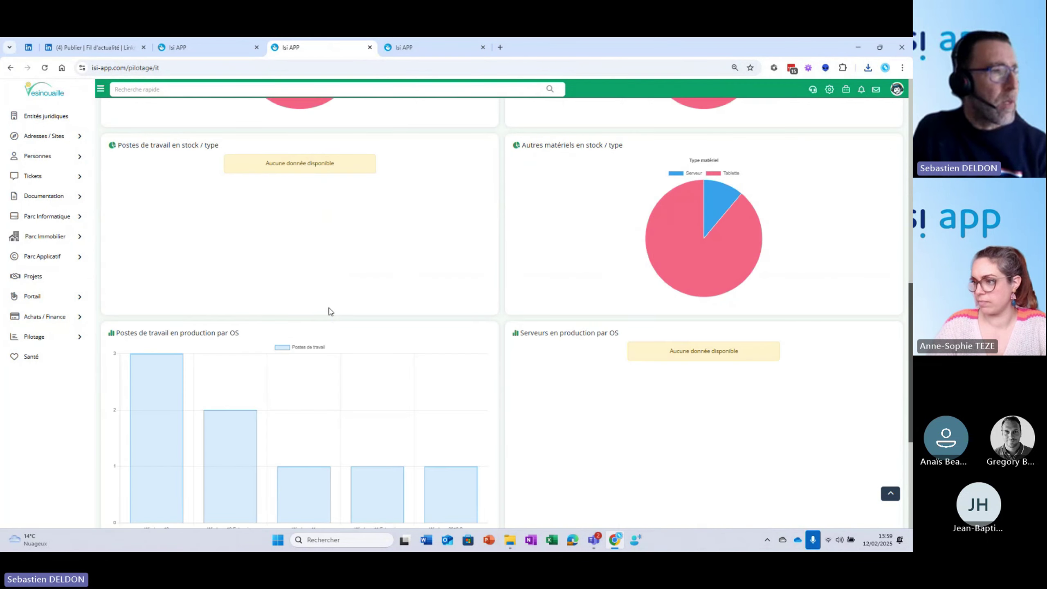
{"action": "scroll", "coordinate": [402, 278], "scroll_direction": "down", "scroll_amount": 2}
{"action": "scroll", "coordinate": [404, 277], "scroll_direction": "down", "scroll_amount": 2}
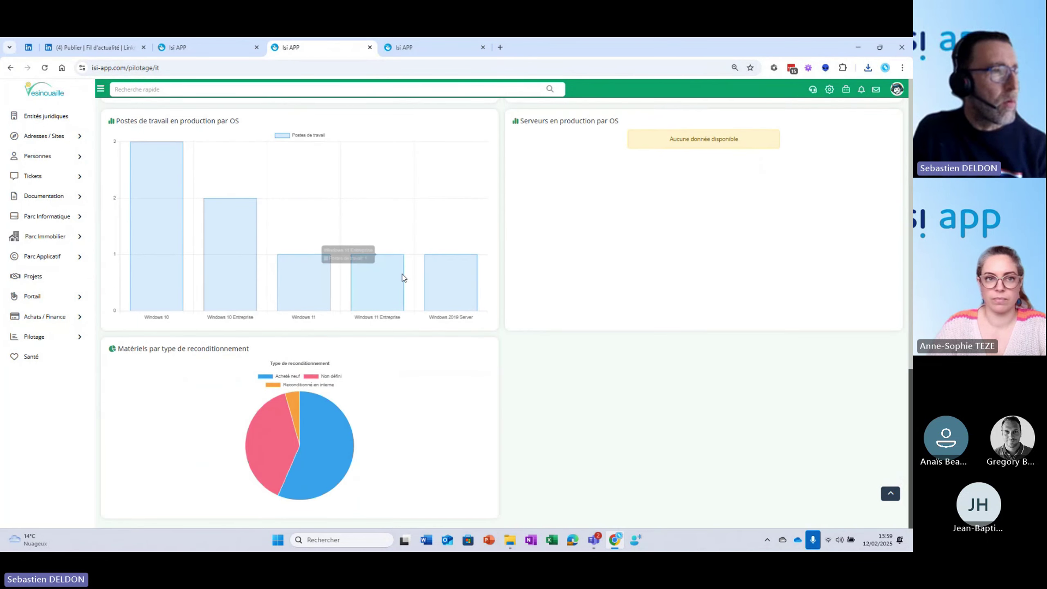
{"action": "scroll", "coordinate": [405, 278], "scroll_direction": "up", "scroll_amount": 8}
{"action": "scroll", "coordinate": [407, 285], "scroll_direction": "up", "scroll_amount": 9}
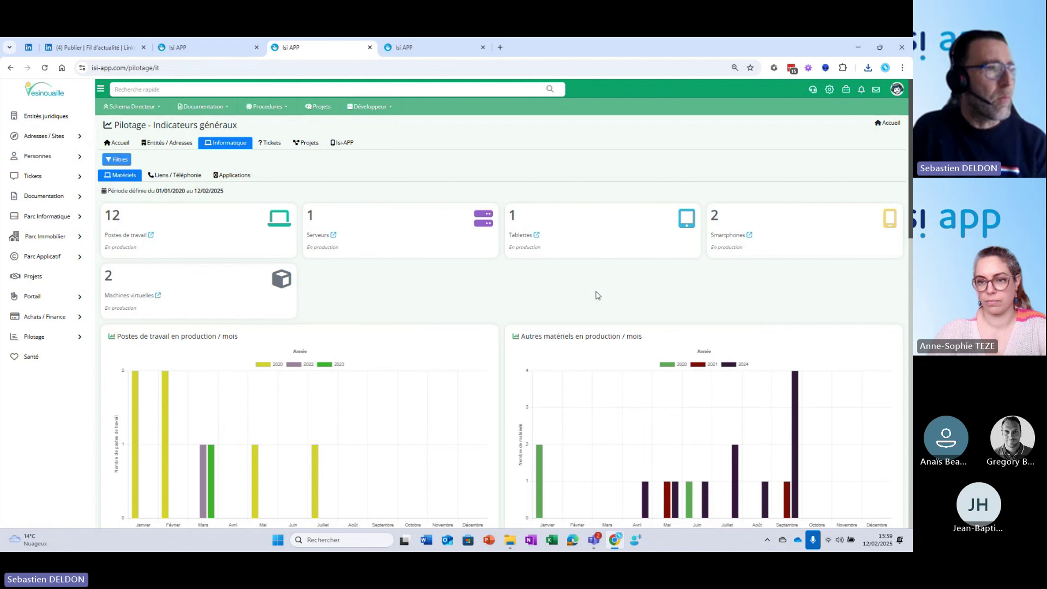
{"action": "scroll", "coordinate": [597, 294], "scroll_direction": "down", "scroll_amount": 1}
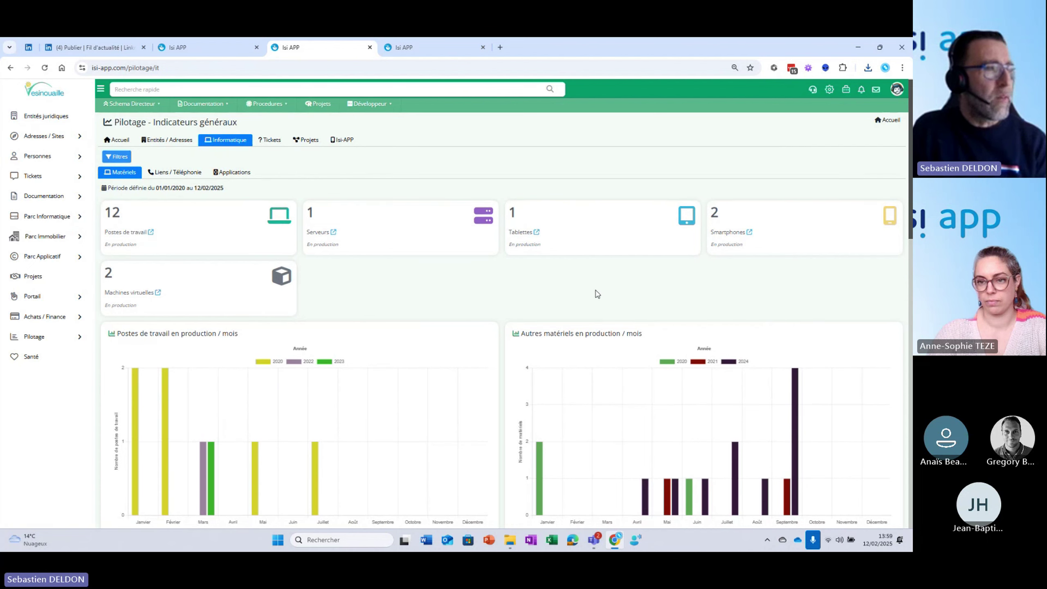
{"action": "scroll", "coordinate": [597, 294], "scroll_direction": "down", "scroll_amount": 8}
{"action": "scroll", "coordinate": [595, 290], "scroll_direction": "up", "scroll_amount": 8}
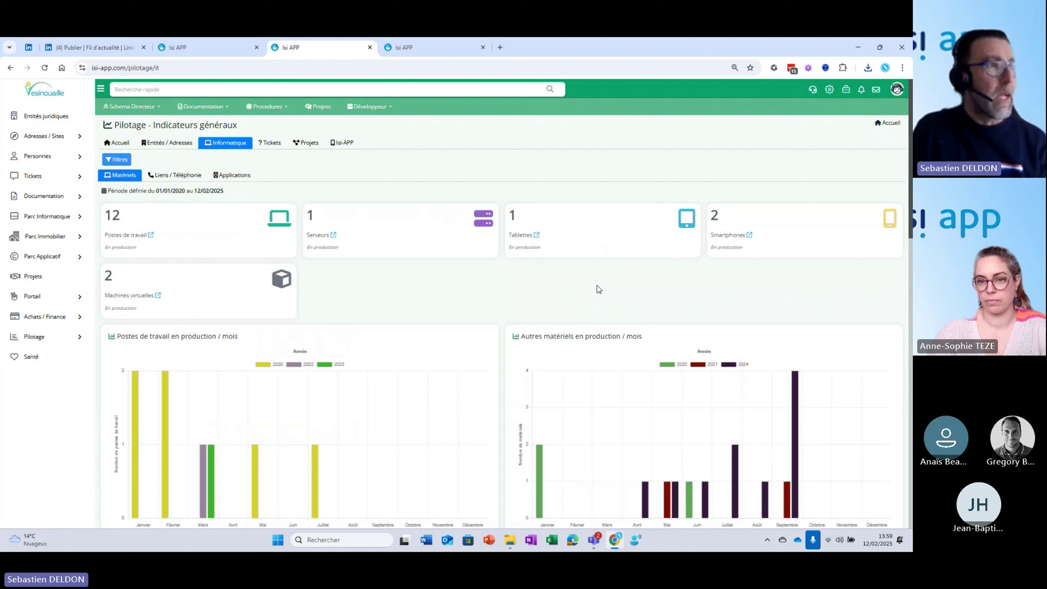